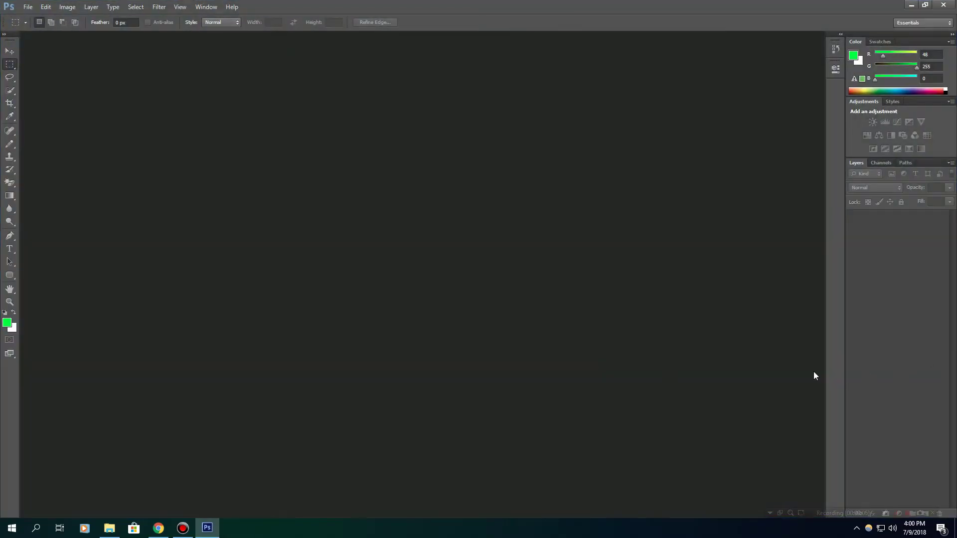
- Create a new 1920×1080 pixel document with a transparent background, zoomed out to fit
left_click(28, 8)
left_click(36, 18)
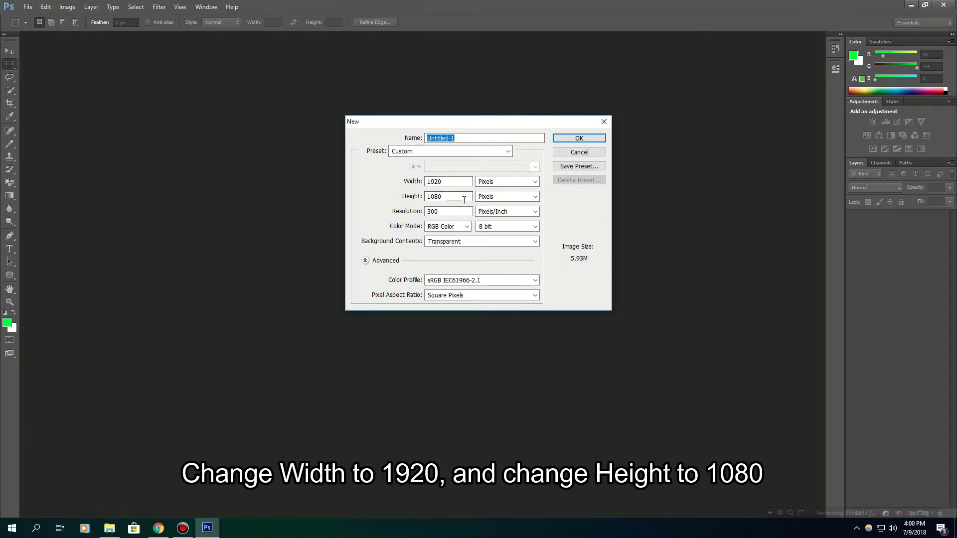
left_click(577, 138)
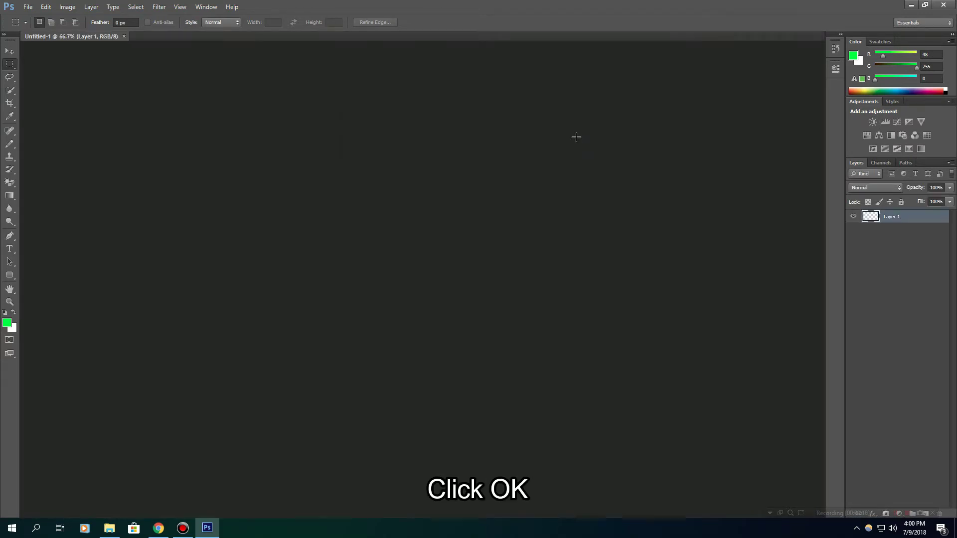
scroll(553, 133, "down", 2)
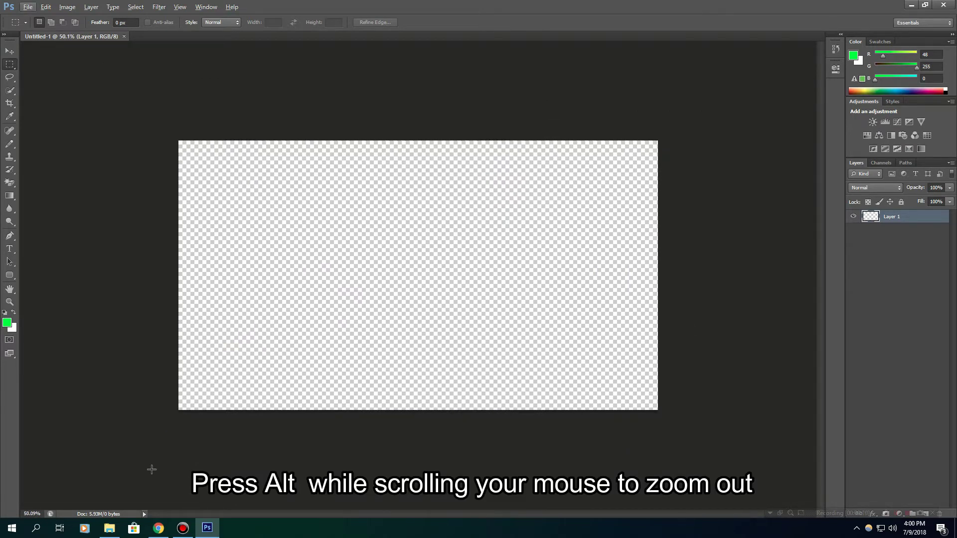
- Save the Photoshop CS6 logo from the Google Images results to the computer
left_click(158, 529)
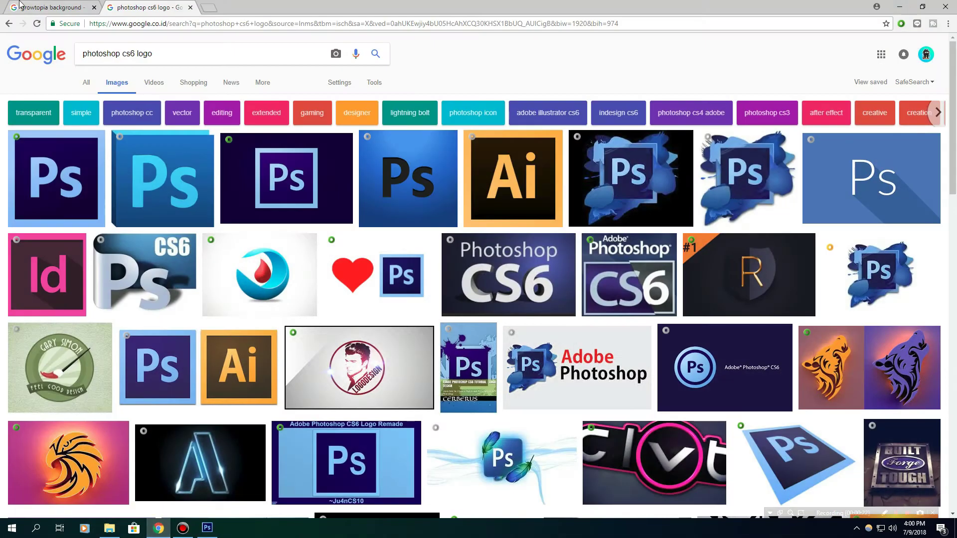
left_click(73, 177)
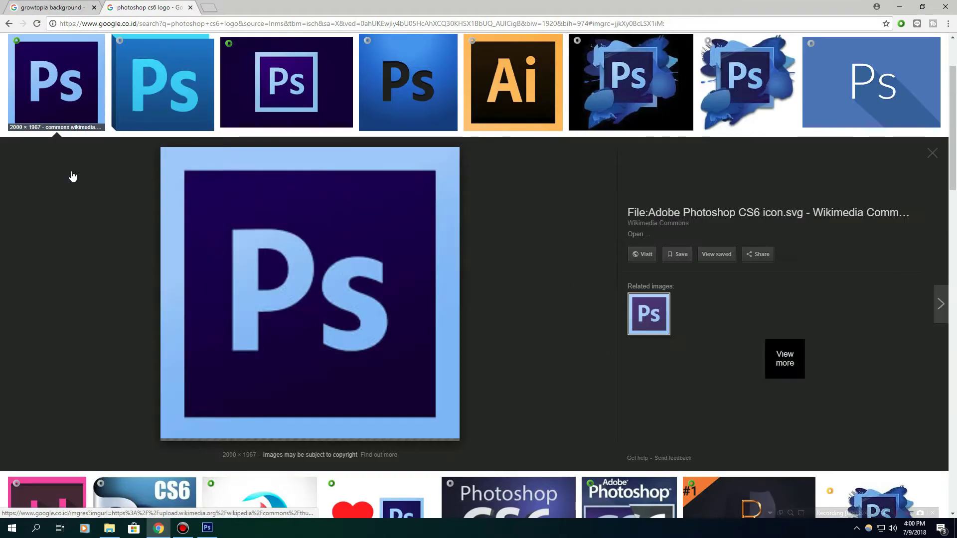
right_click(412, 381)
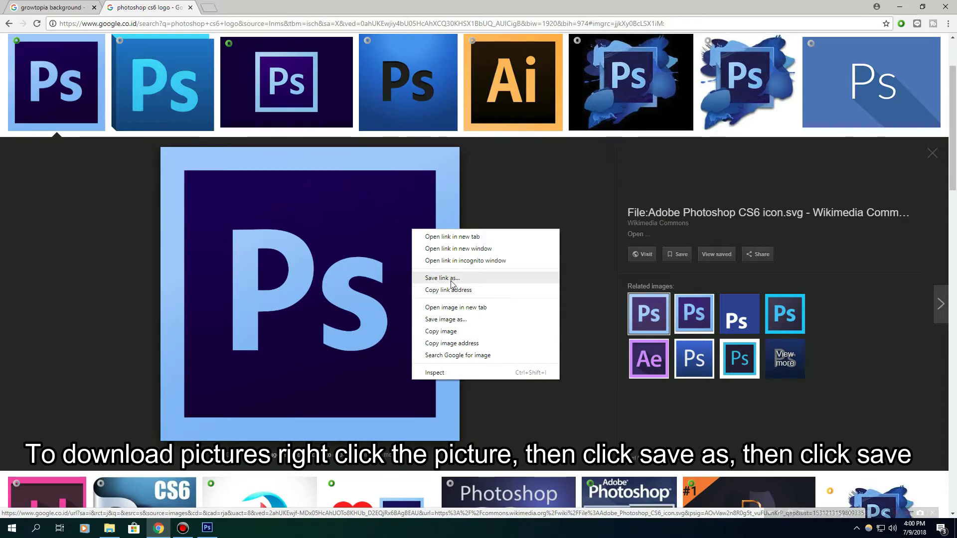
left_click(465, 320)
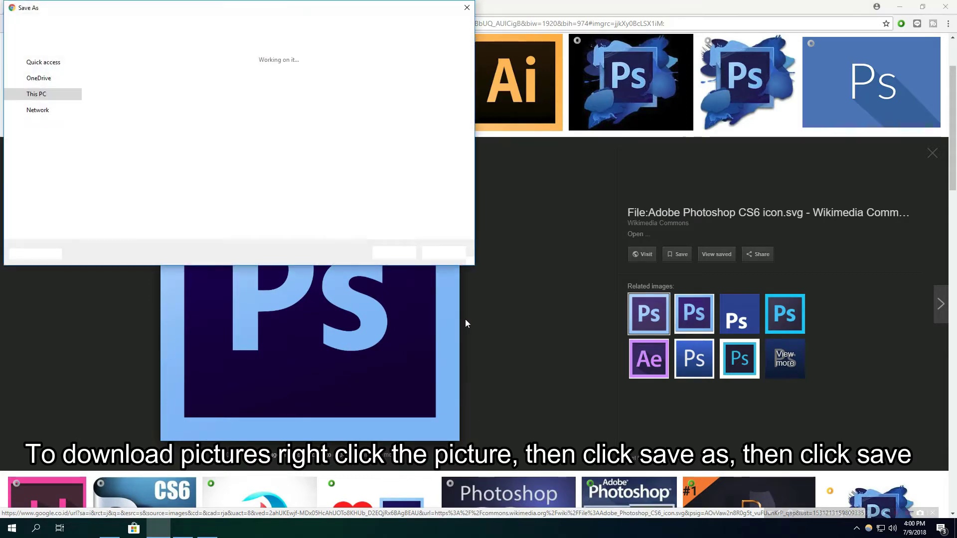
left_click(394, 253)
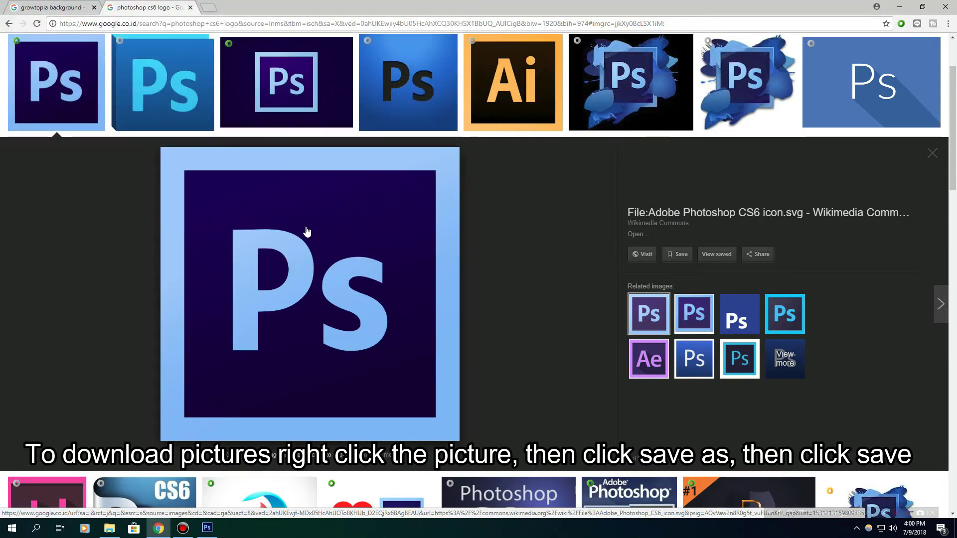
- Save the Growtopia Wiki-background image from the other search tab
left_click(65, 7)
right_click(281, 303)
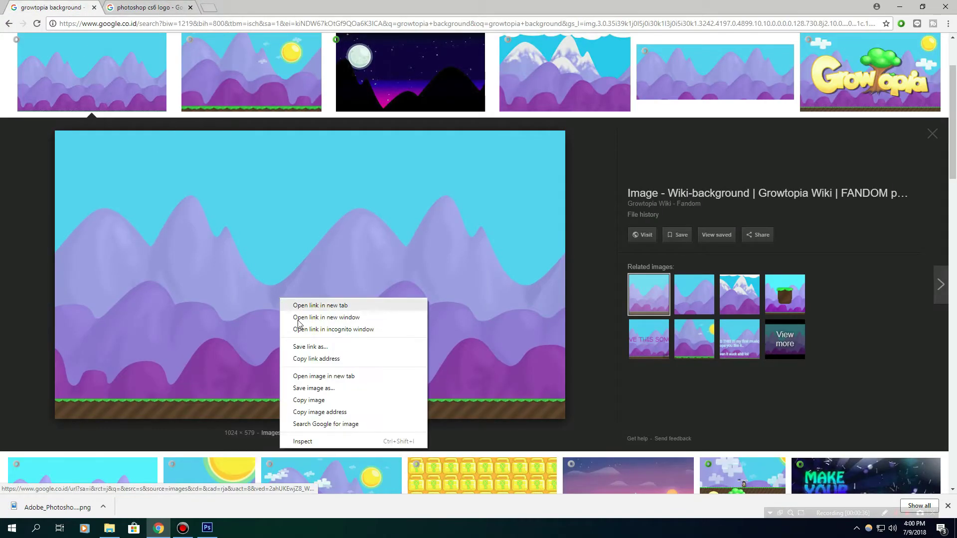
left_click(335, 388)
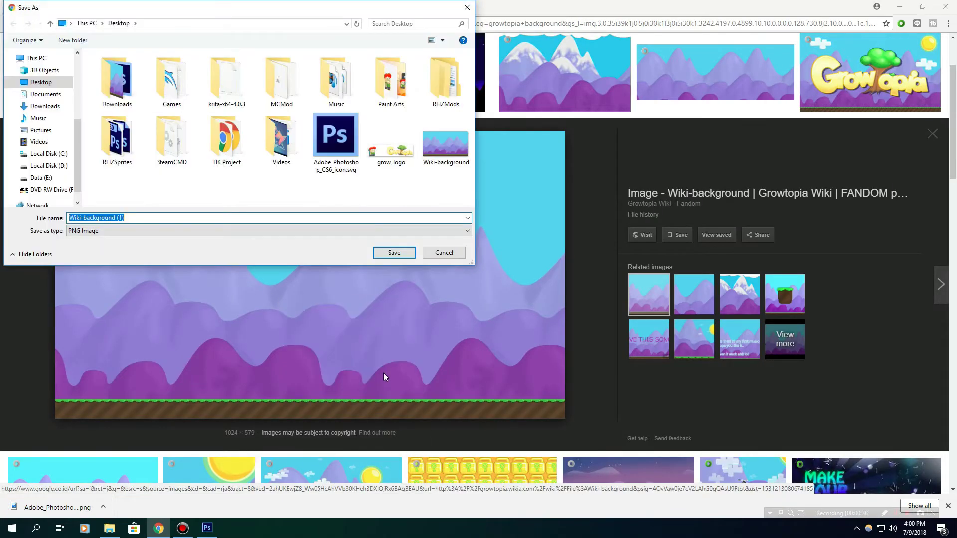
left_click(393, 253)
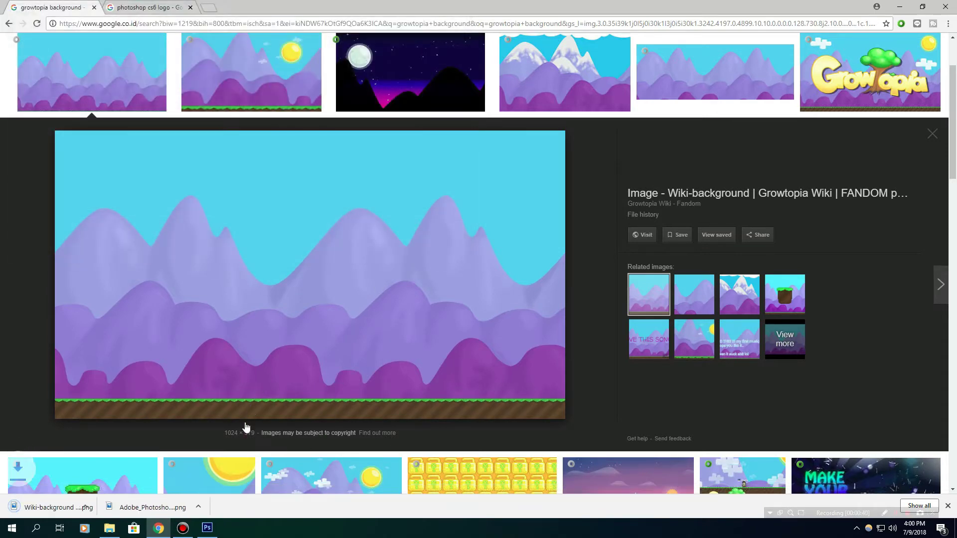
- Place Wiki-background from Downloads and scale it proportionally to cover the 1920×1080 canvas
left_click(208, 528)
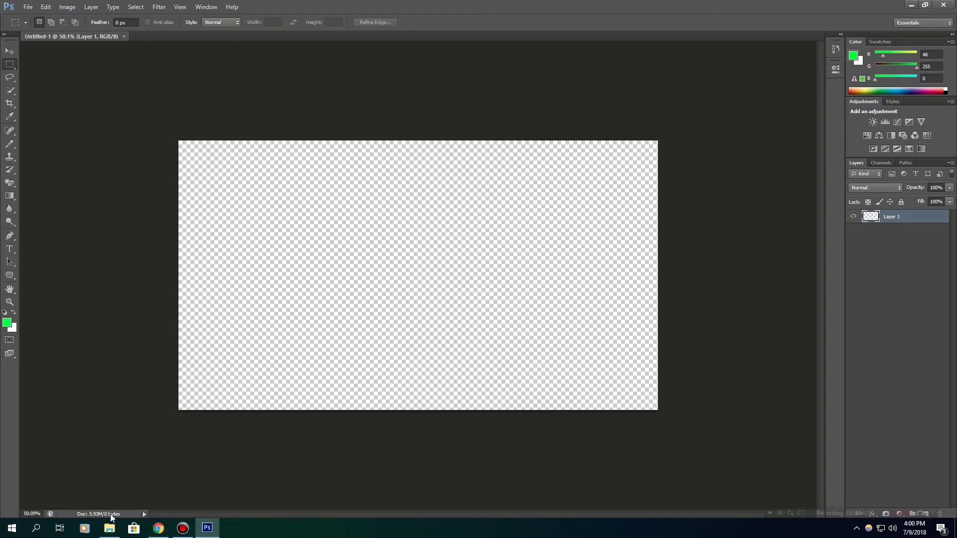
left_click(109, 527)
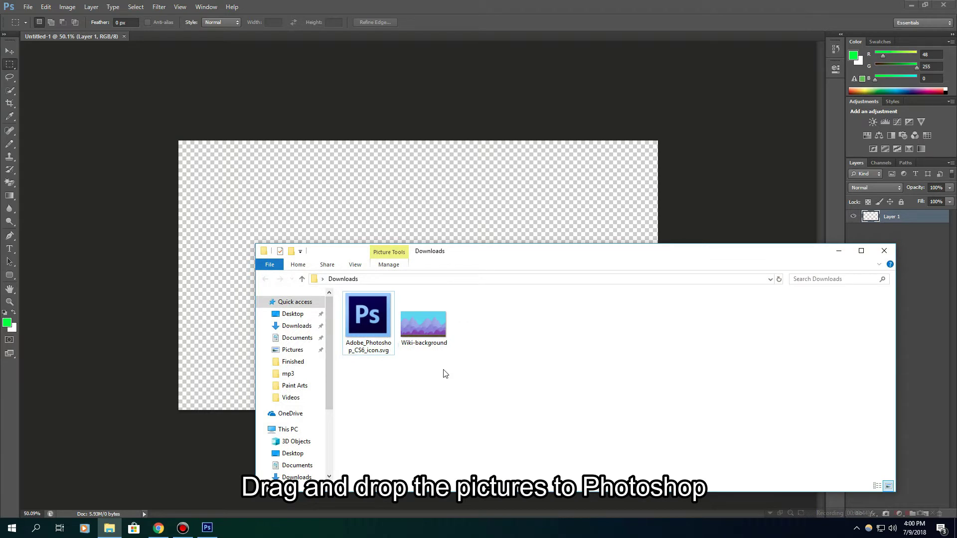
left_click_drag(445, 372, 457, 184)
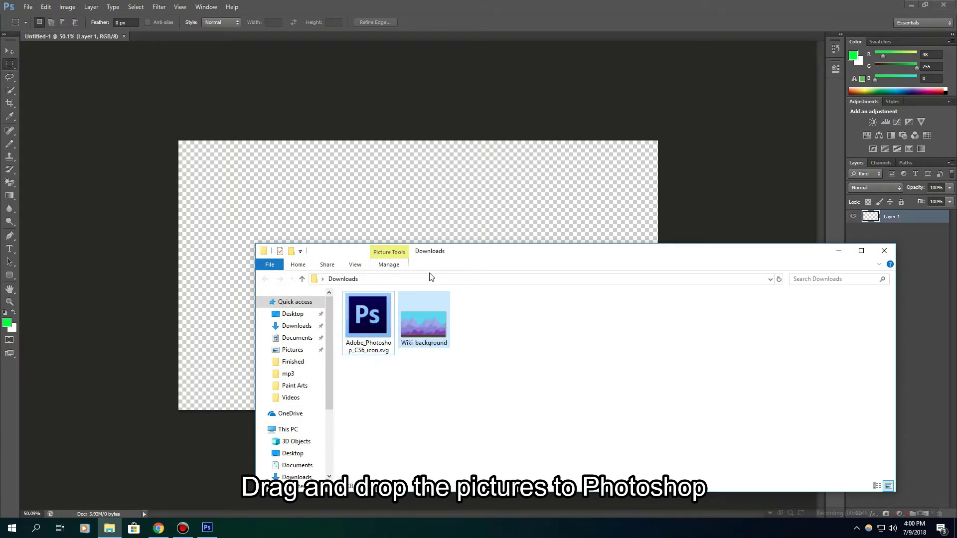
left_click_drag(423, 319, 402, 386)
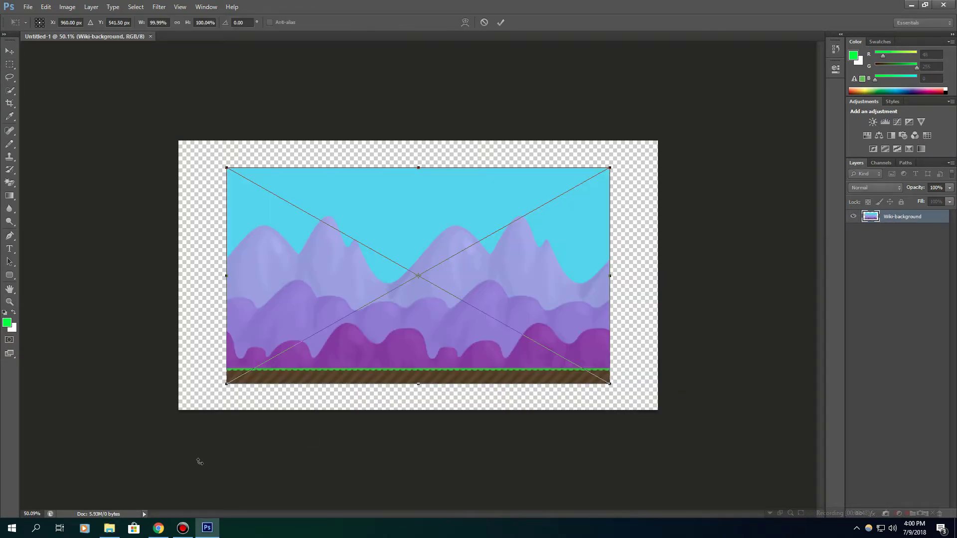
left_click_drag(226, 168, 164, 126)
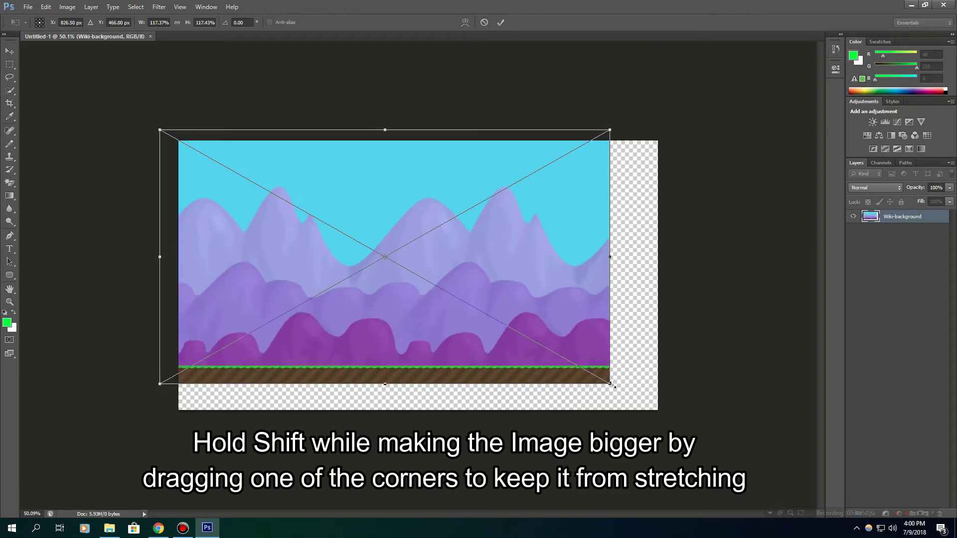
left_click_drag(612, 385, 697, 437)
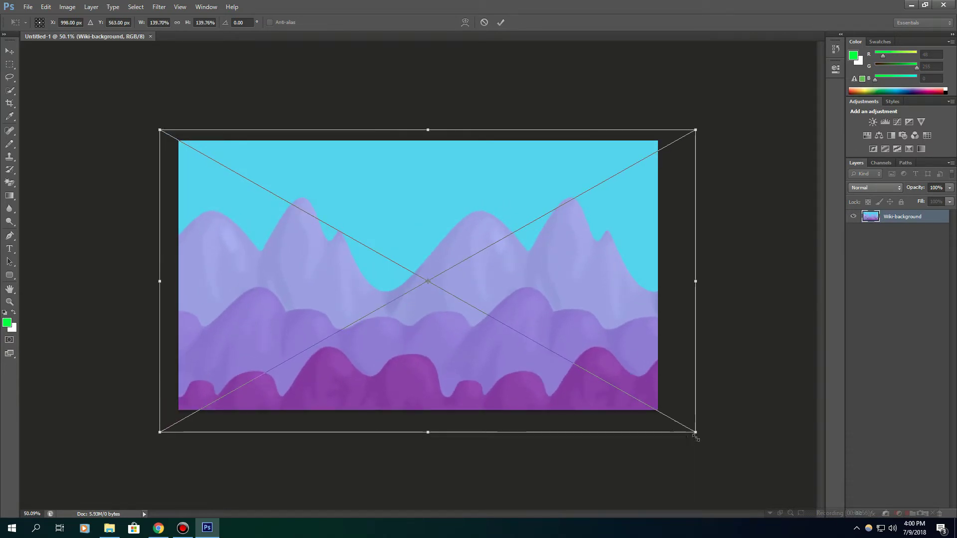
key("Return")
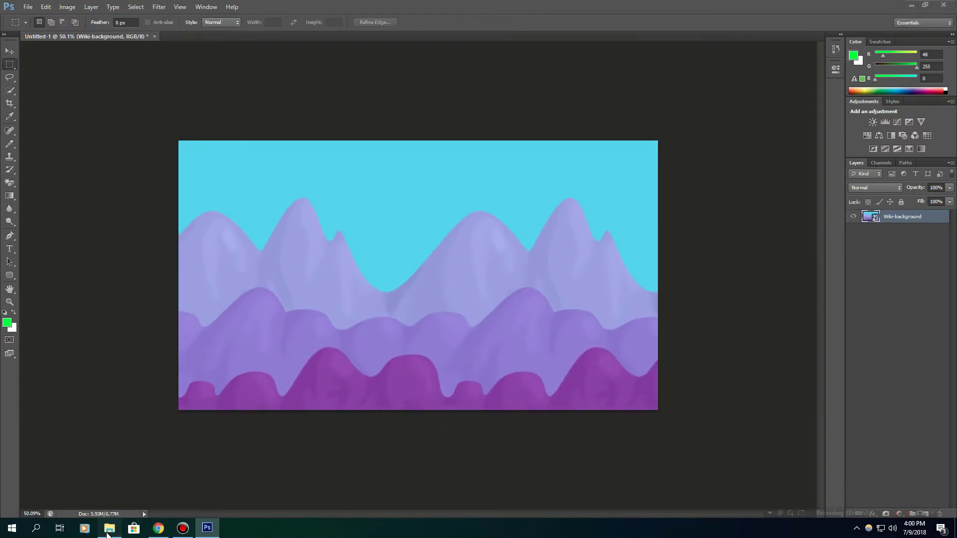
- Place the Adobe_Photoshop_CS6_icon file and shrink it to a small square right of centre
left_click(110, 528)
left_click_drag(363, 313, 380, 208)
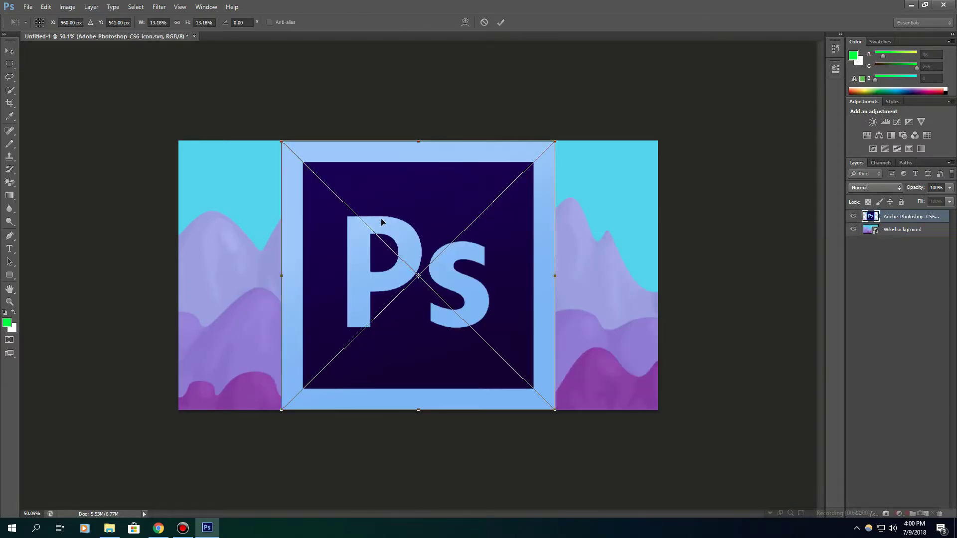
mouse_move(276, 139)
left_mouse_down()
mouse_move(467, 353)
mouse_move(559, 258)
mouse_move(526, 236)
left_mouse_up()
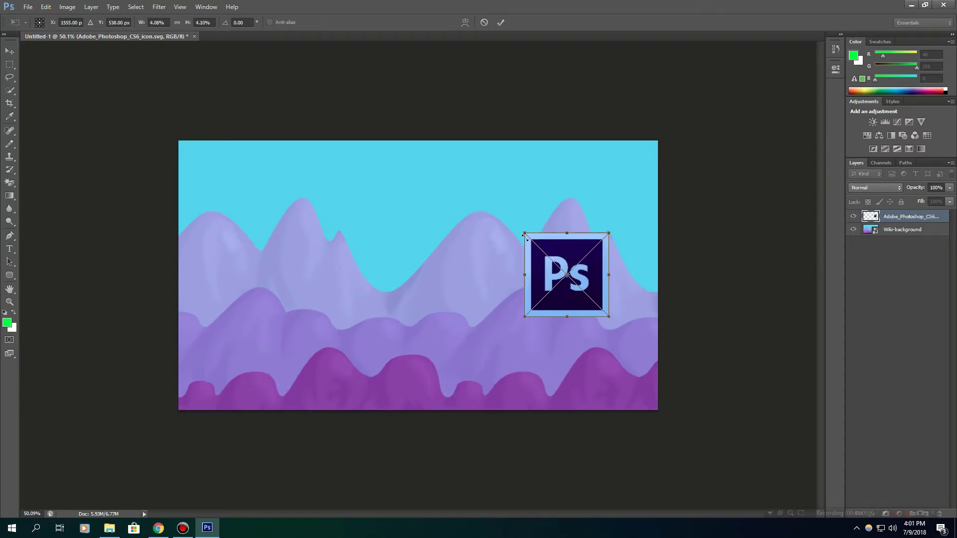
key("Return")
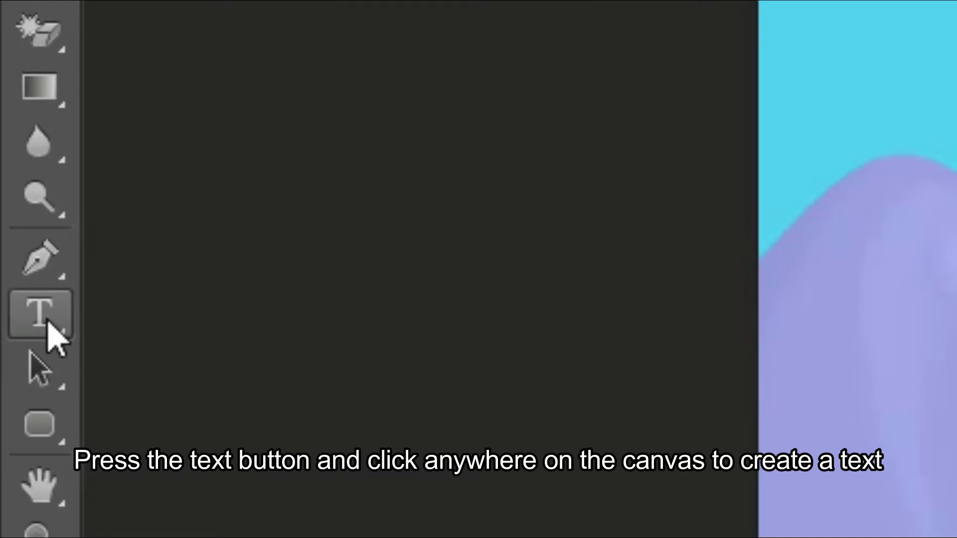
- Type white Bebas Neue Bold lines HOW TO, MAKE A GOOD, THUMBNAIL, moving THUMBNAIL lower
left_click(11, 249)
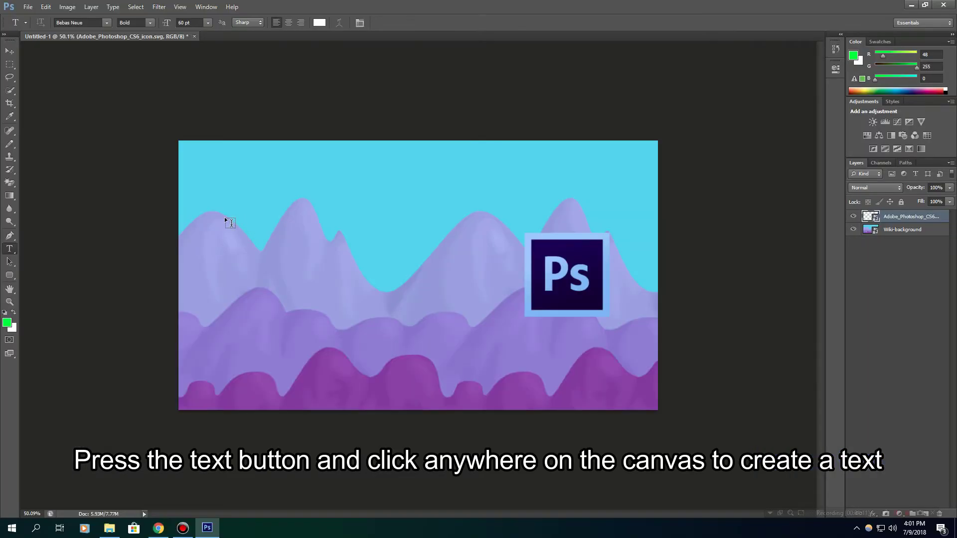
left_click(230, 222)
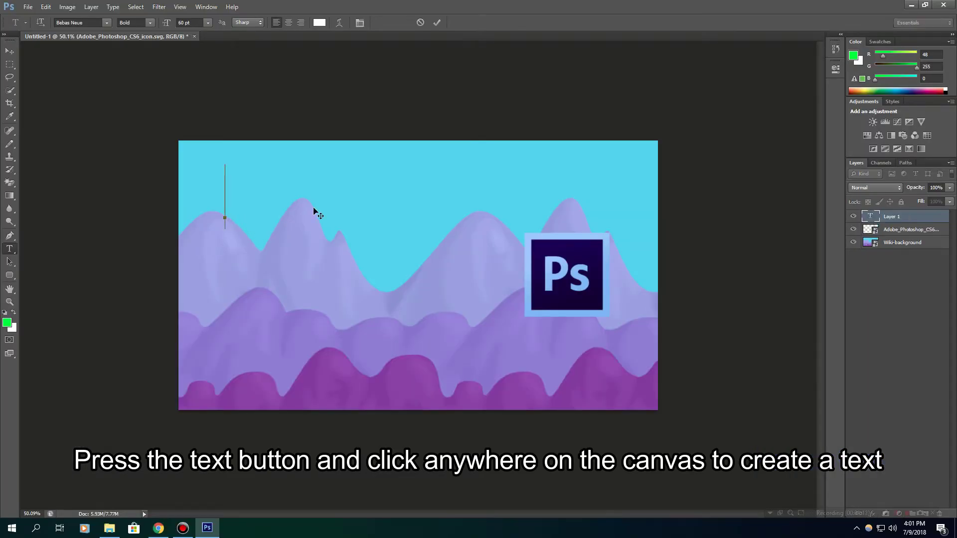
type("H")
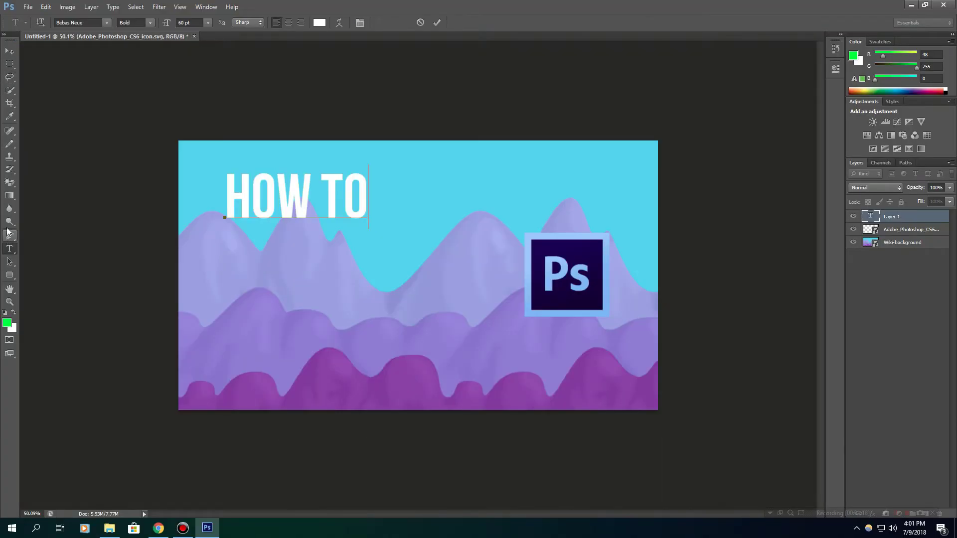
left_click(9, 248)
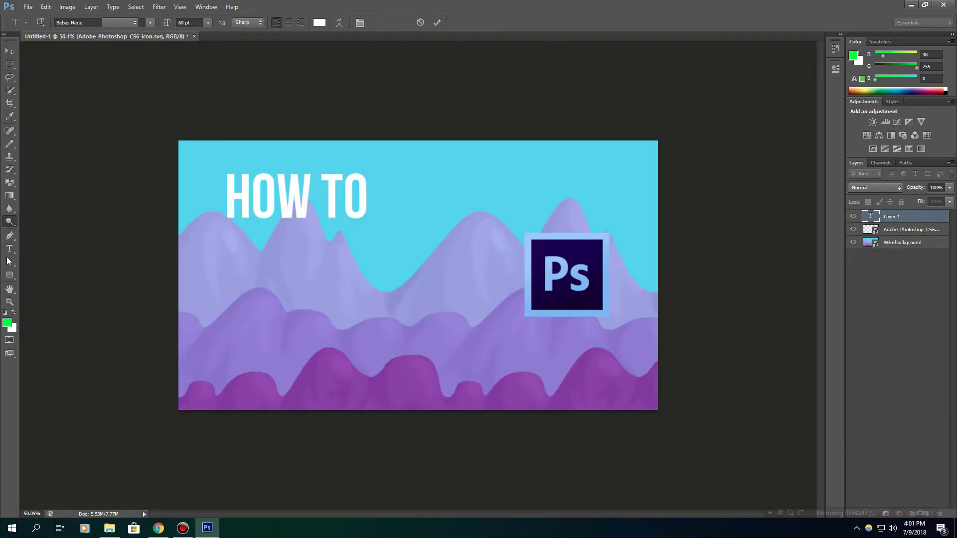
left_click(235, 257)
type("make a")
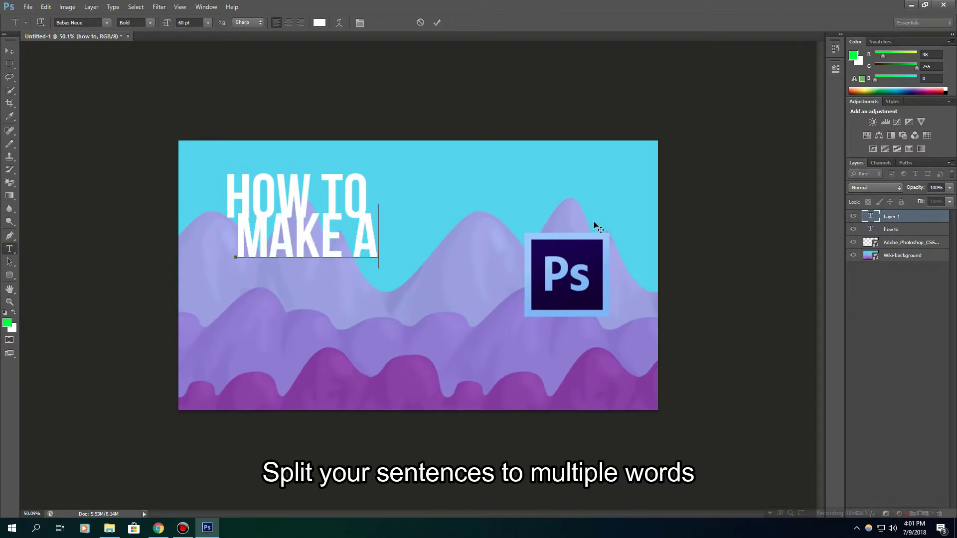
type(" good")
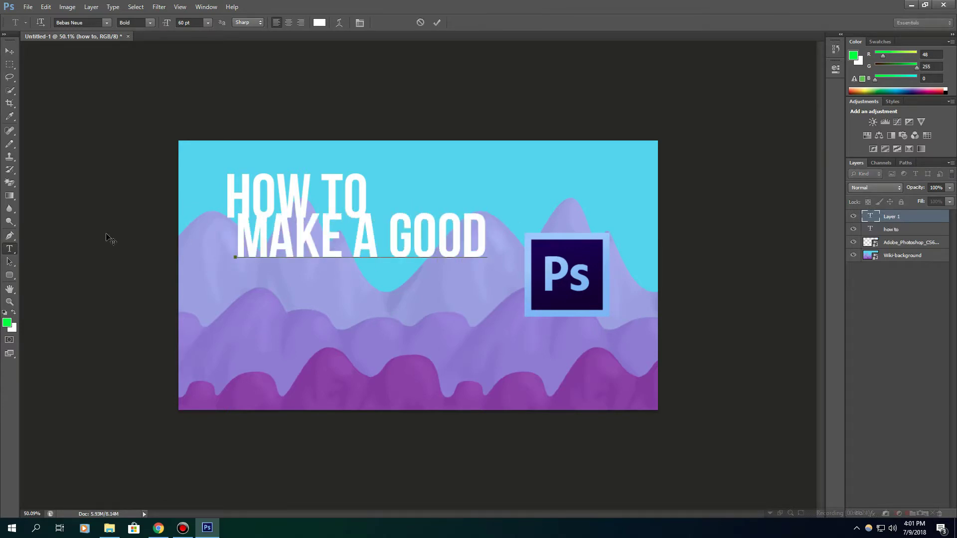
left_click(8, 249)
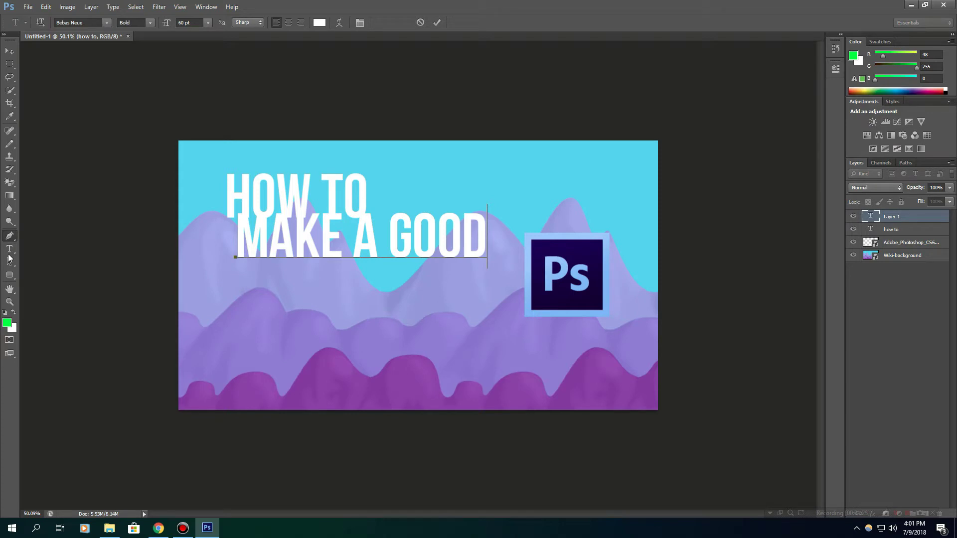
left_click(255, 294)
type("thumbnai")
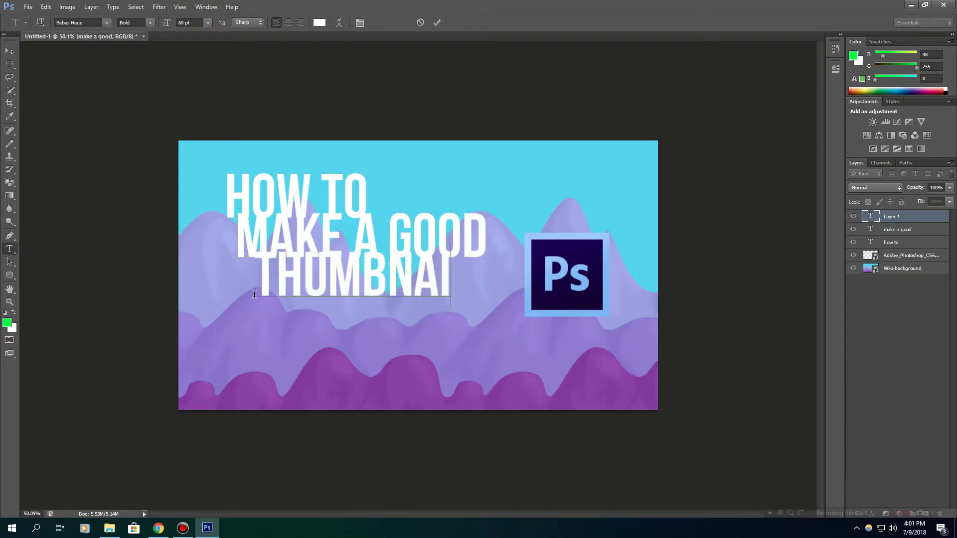
type("l")
left_click(9, 50)
mouse_move(336, 289)
left_mouse_down()
mouse_move(316, 309)
mouse_move(318, 330)
left_mouse_up()
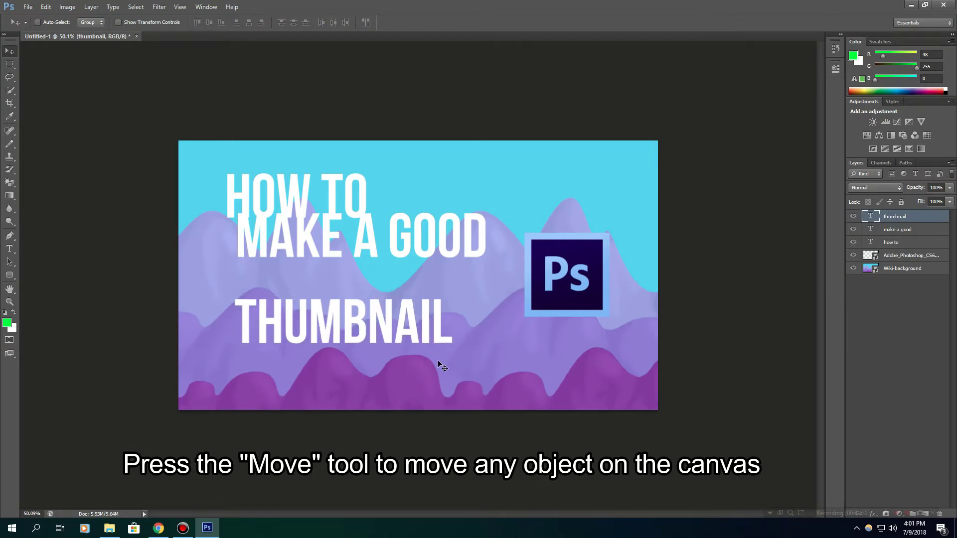
- Enlarge the THUMBNAIL text and nudge it into place at the bottom left
key("ctrl+t")
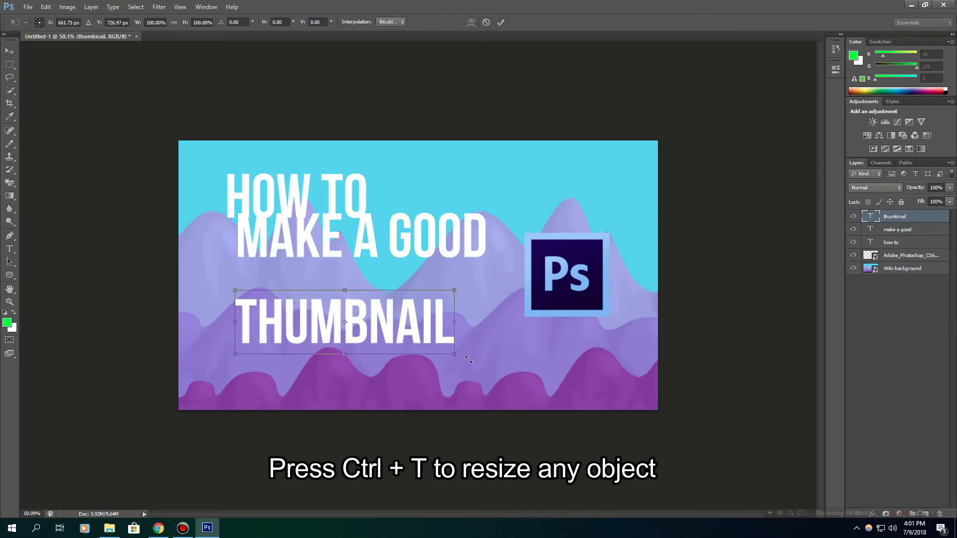
left_click_drag(452, 354, 497, 368)
left_click_drag(453, 322, 443, 313)
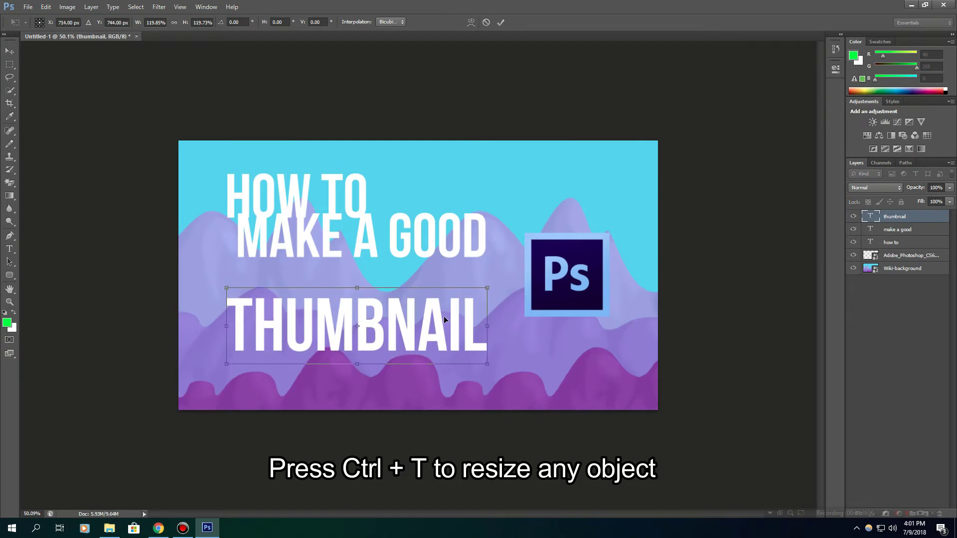
key("Return")
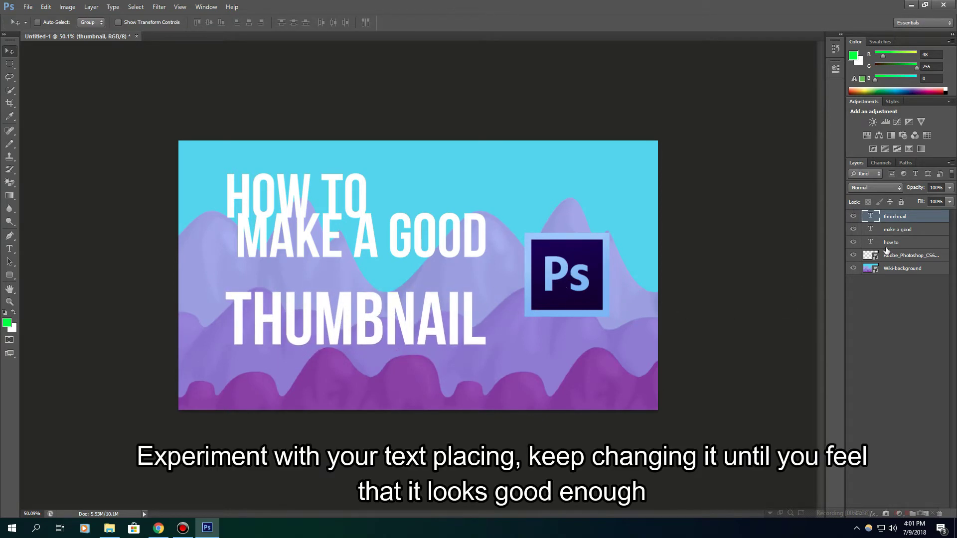
key("shift+Left")
key("shift+Left")
key("shift+Down")
key("shift+Down")
key("shift+Down")
- Move MAKE A GOOD down and left and enlarge it to about 106%
left_click(887, 234)
left_click_drag(359, 236, 336, 282)
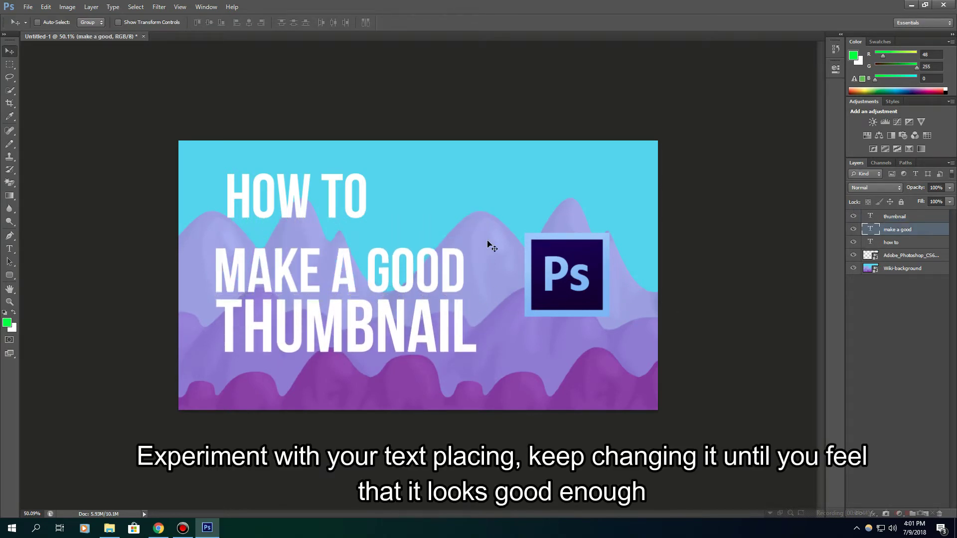
key("ctrl+t")
left_click_drag(467, 238, 482, 235)
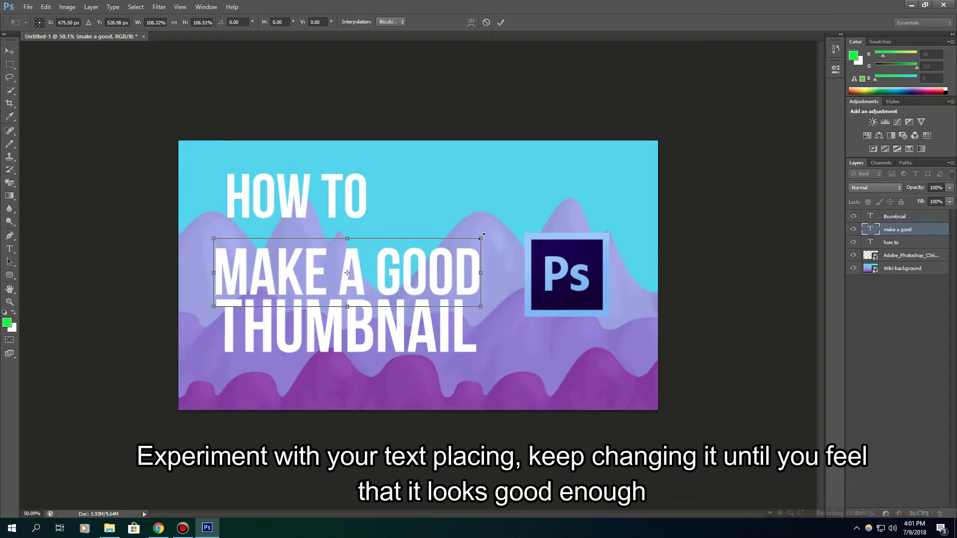
key("Return")
- Move HOW TO down and left and shrink it to about 73%
key("alt+bracketleft")
left_click_drag(287, 184, 274, 215)
key("ctrl+t")
left_click_drag(356, 189, 318, 206)
key("Return")
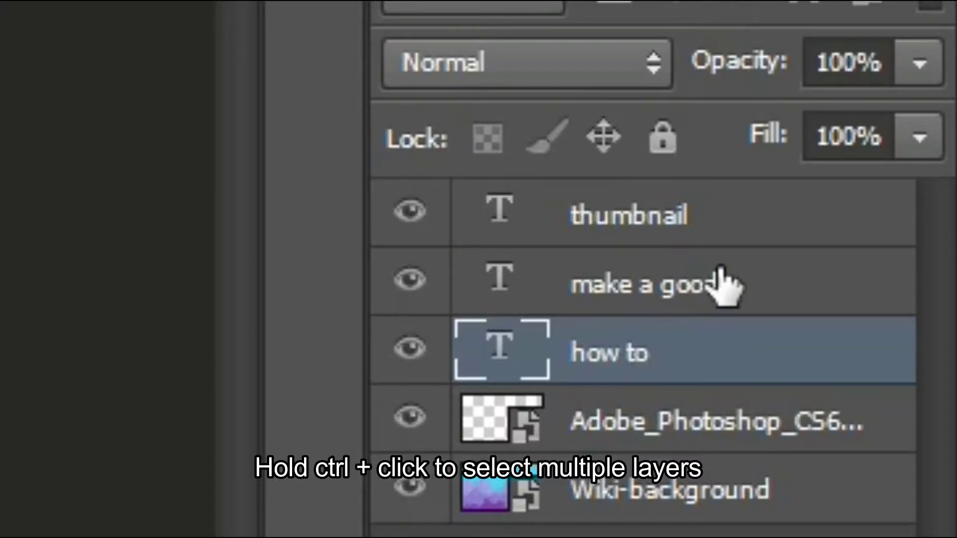
- Rasterize the HOW TO, MAKE A GOOD and THUMBNAIL type layers and merge them into one
left_click(913, 229, "ctrl")
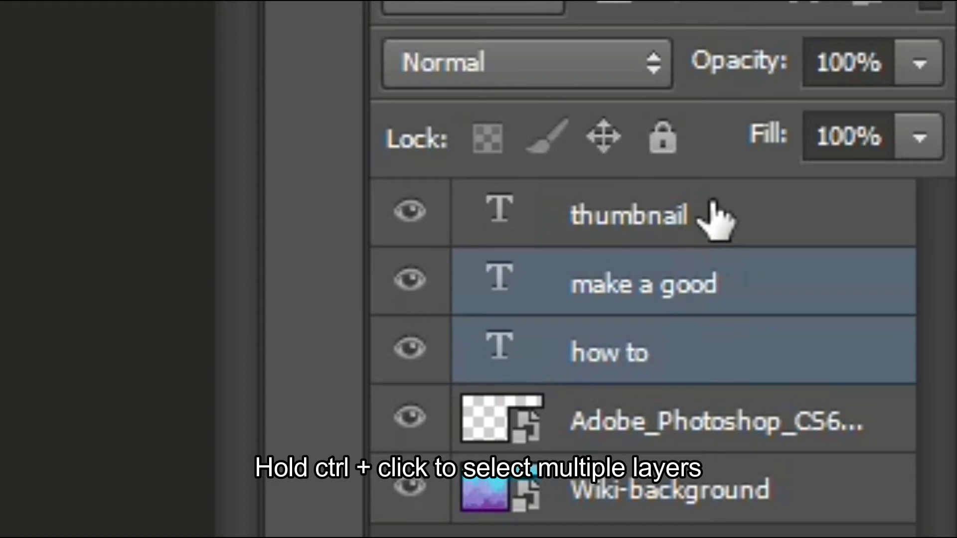
left_click(716, 220, "ctrl")
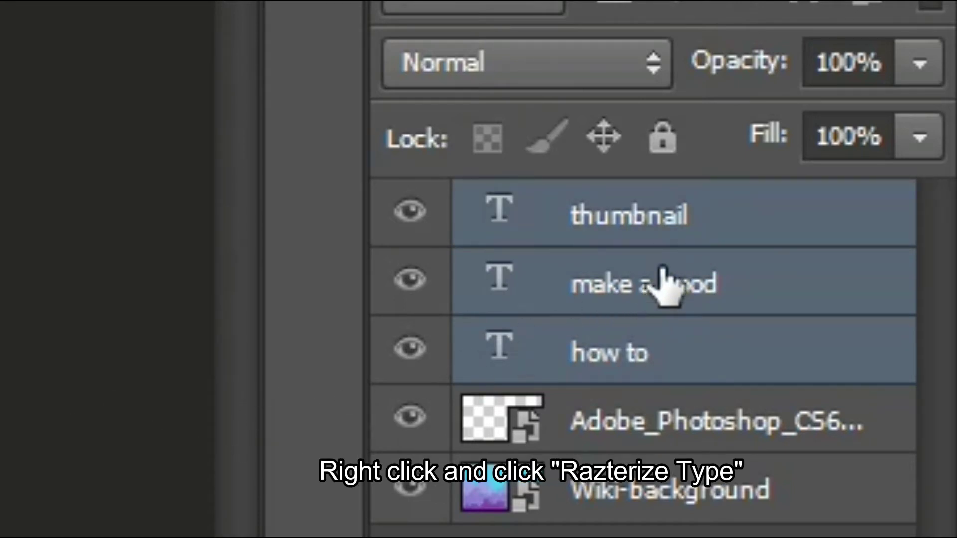
right_click(668, 284)
left_click(623, 309)
right_click(698, 344)
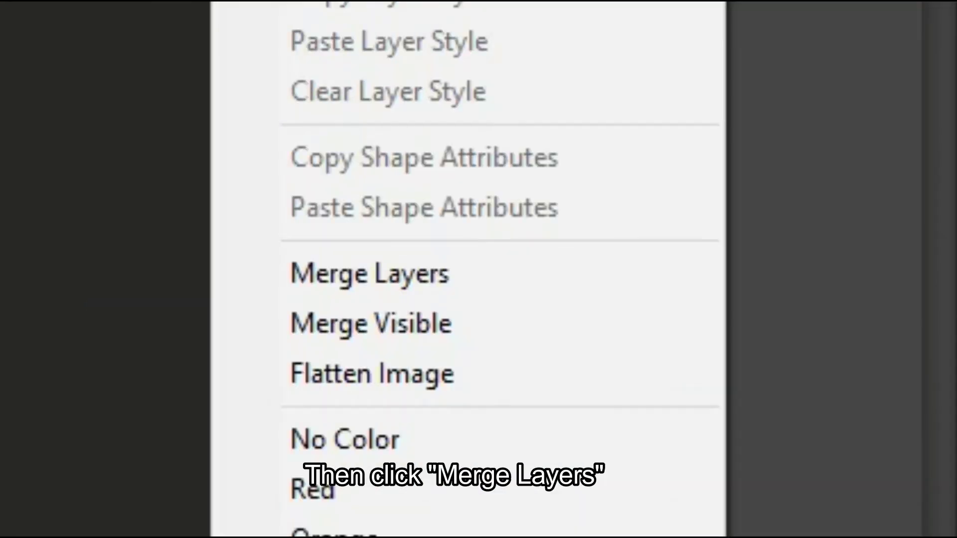
left_click(500, 264)
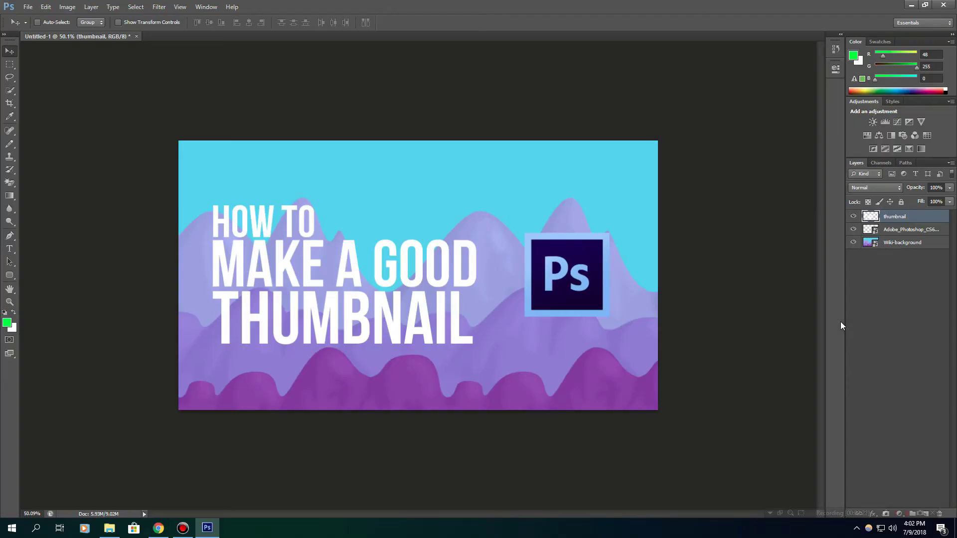
- Move the Ps logo slightly left and enlarge it, undoing an accidental 4° tilt
left_click(885, 229)
left_click_drag(581, 285, 556, 304)
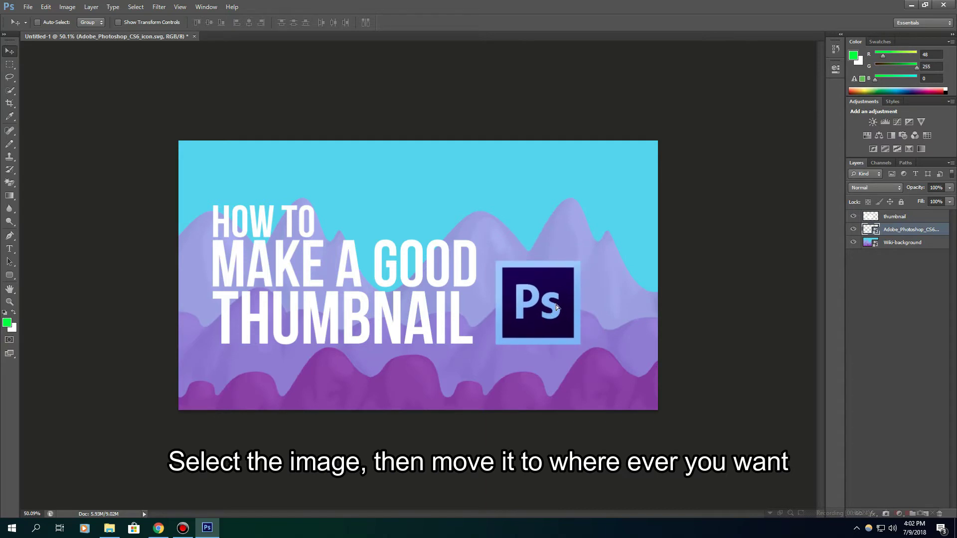
key("ctrl+t")
mouse_move(580, 260)
left_mouse_down()
mouse_move(635, 214)
mouse_move(621, 235)
left_mouse_up()
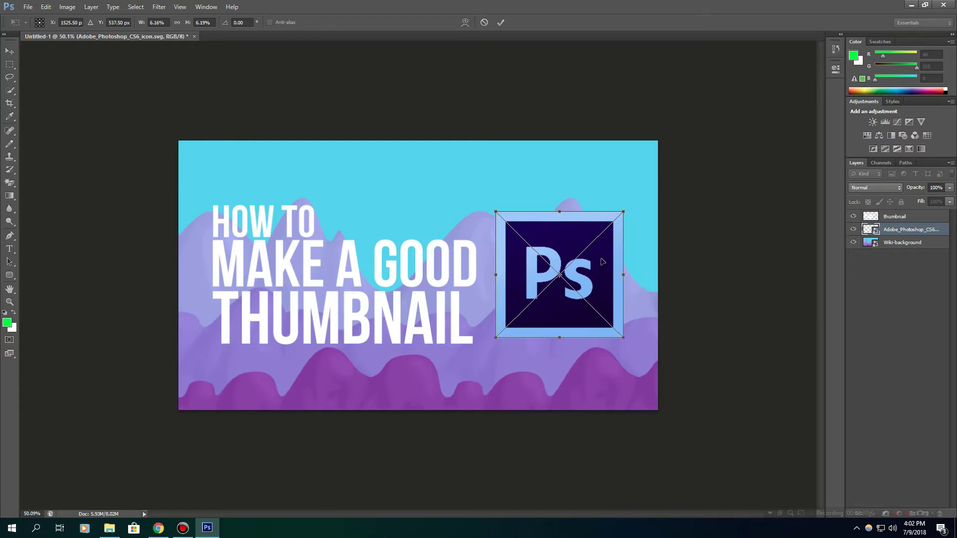
left_click_drag(611, 175, 620, 180)
key("ctrl+z")
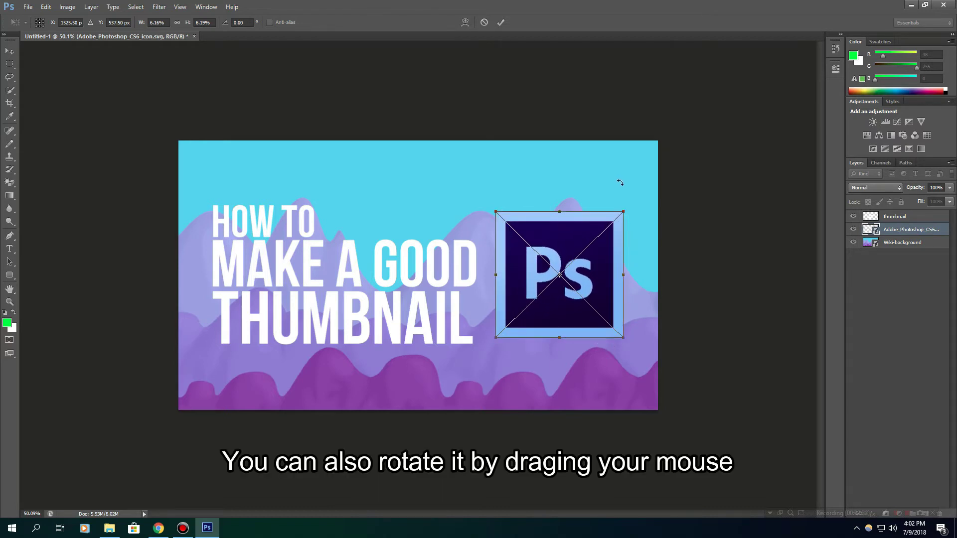
key("Return")
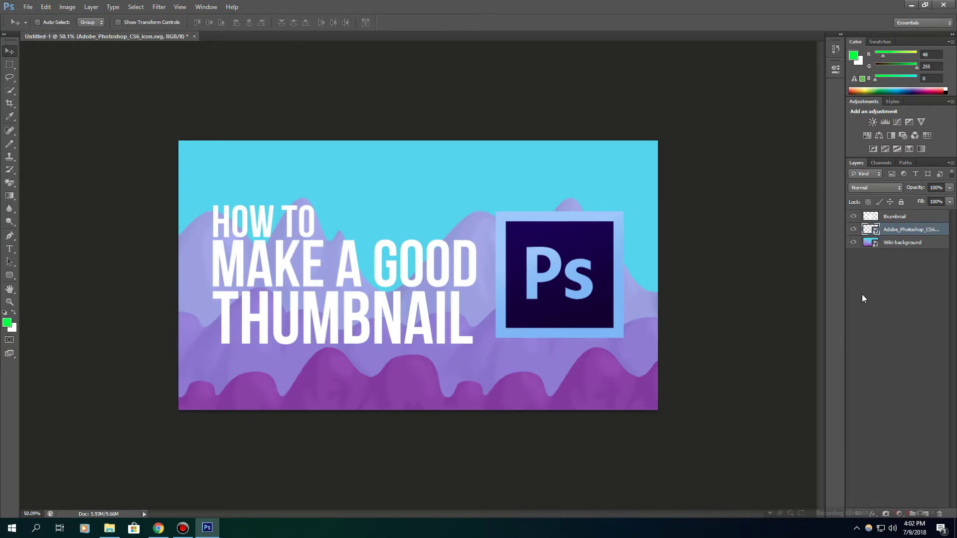
left_click(901, 243)
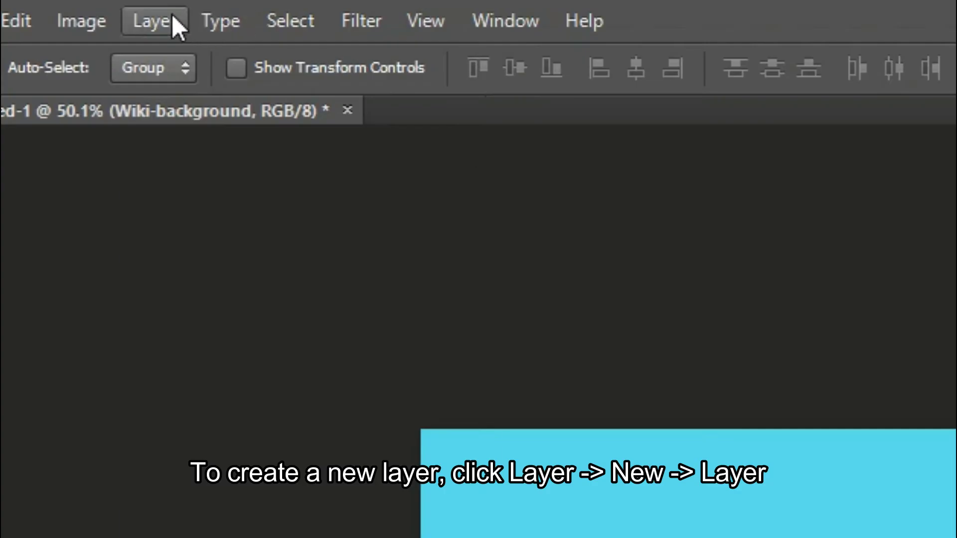
- Add a new empty Layer 1 above the Wiki-background layer
left_click(95, 6)
left_click(503, 55)
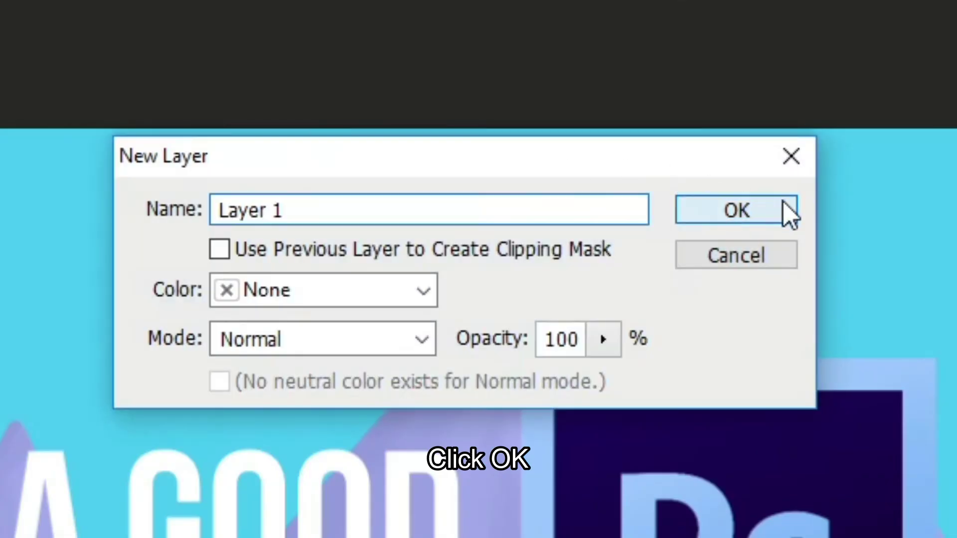
left_click(782, 207)
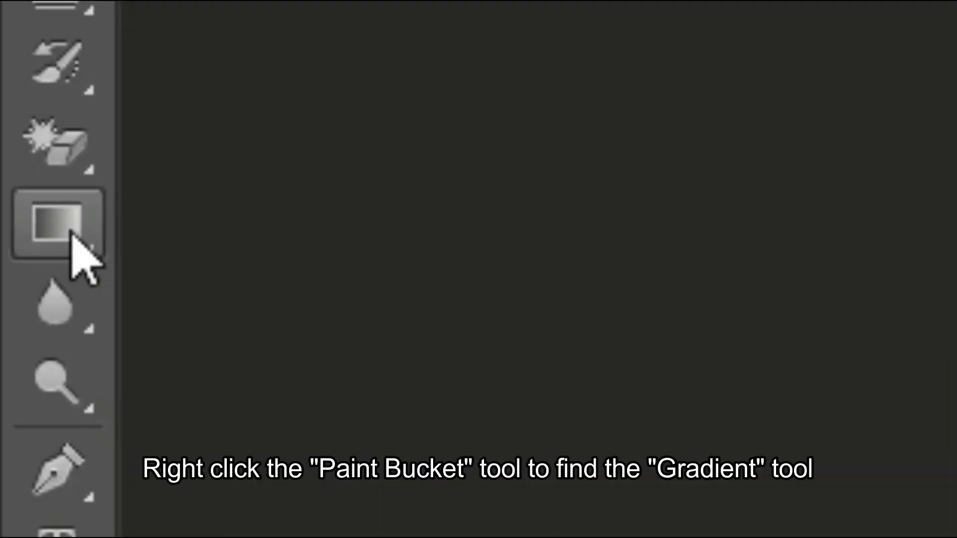
- Pick the Gradient Tool from the Paint Bucket tool group
right_click(75, 219)
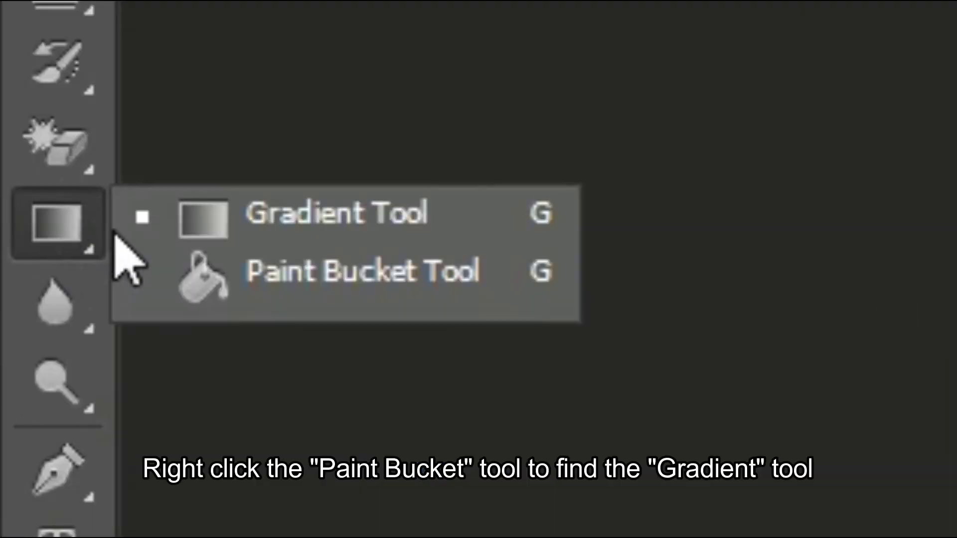
left_click(273, 293)
right_click(79, 244)
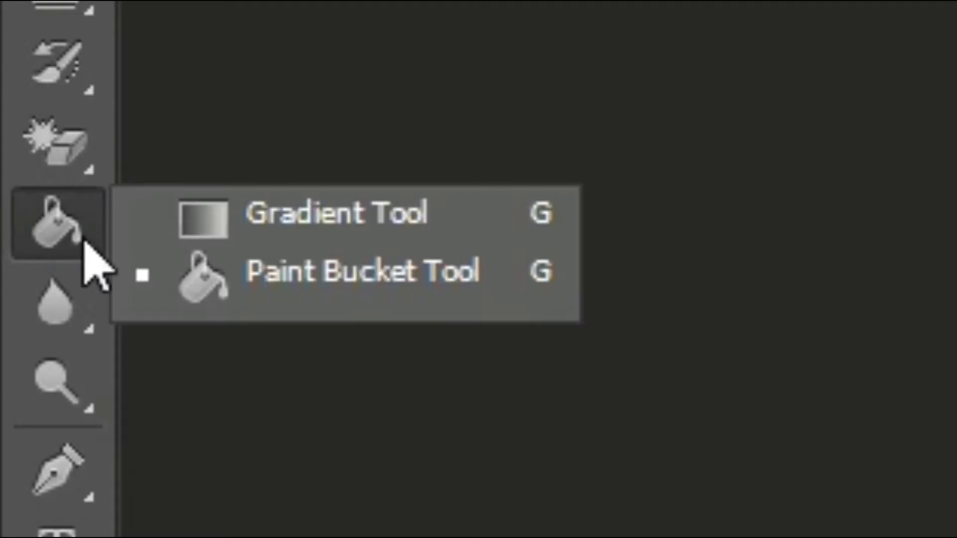
left_click(251, 220)
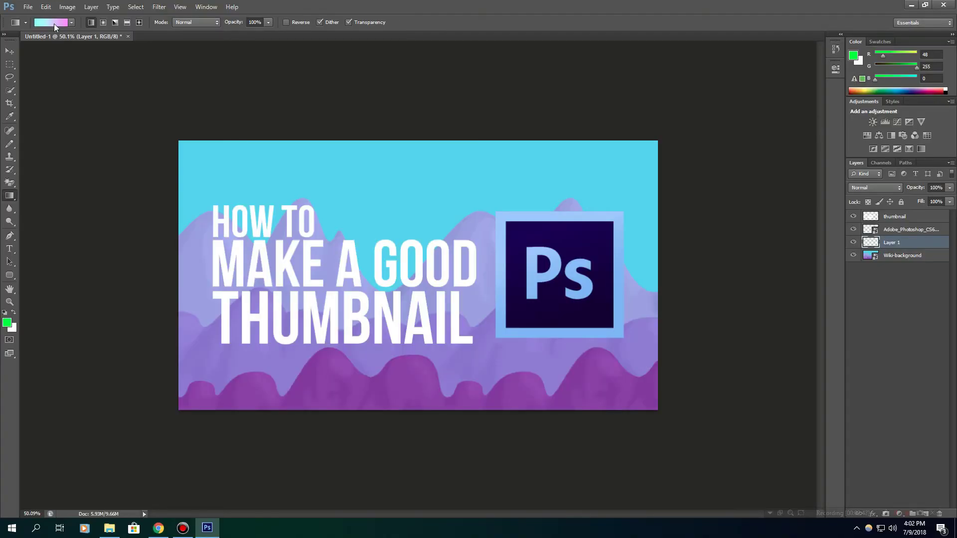
left_click(54, 23)
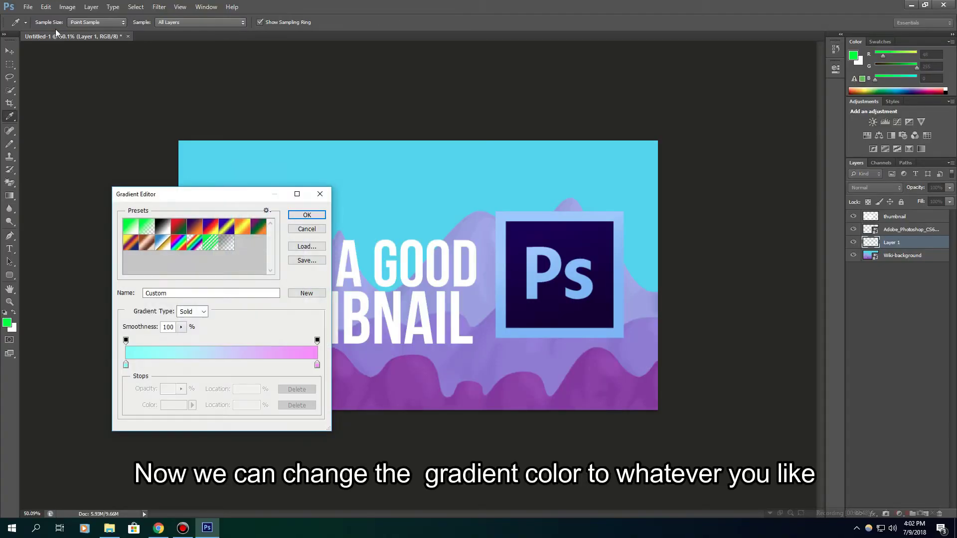
- Change the gradient's left stop from cyan to a saturated deep blue
double_click(125, 365)
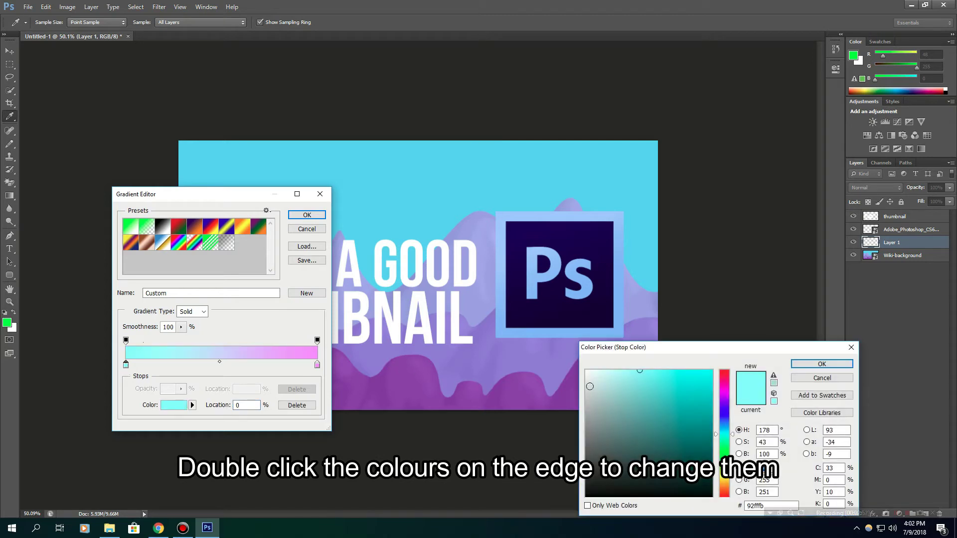
left_click(727, 420)
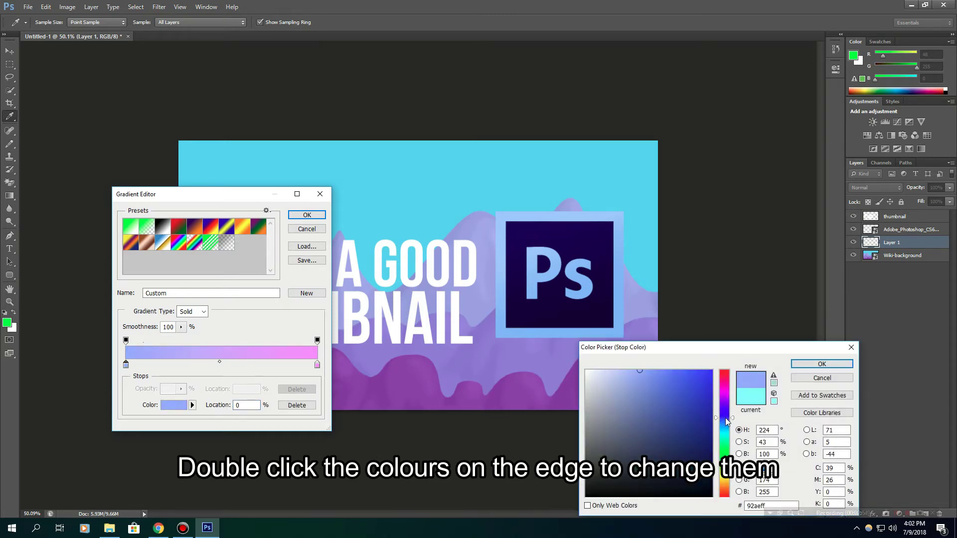
left_click_drag(726, 422, 727, 421)
mouse_move(687, 392)
left_mouse_down()
mouse_move(683, 349)
mouse_move(732, 332)
left_mouse_up()
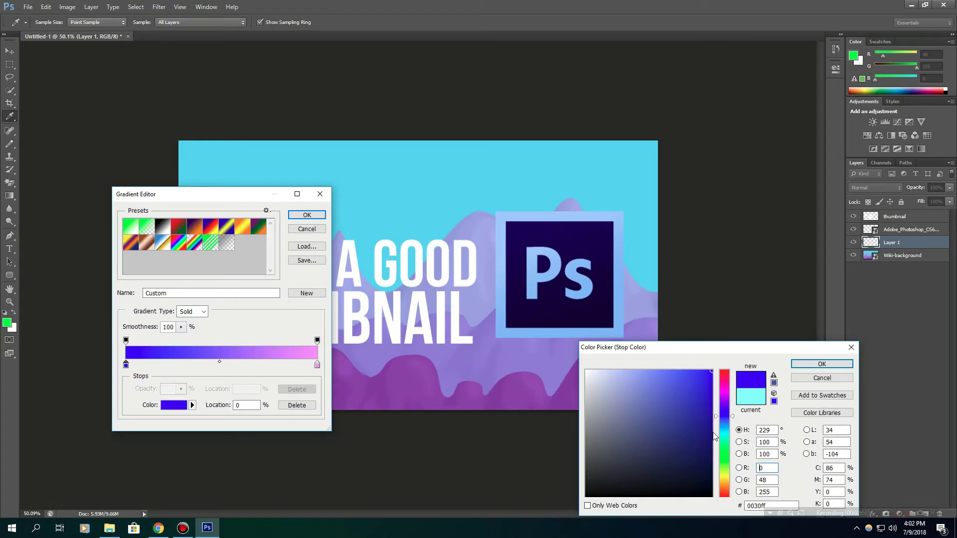
left_click(812, 363)
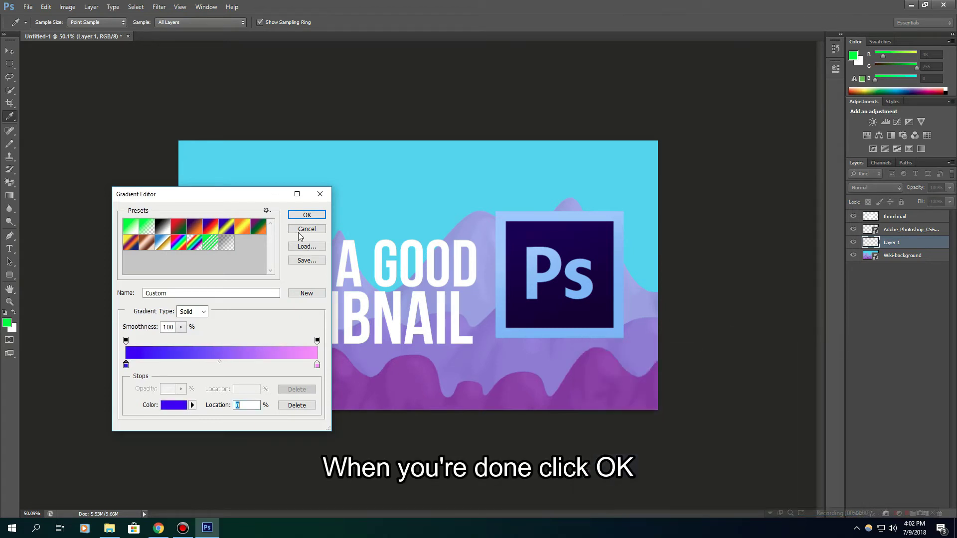
- Fill Layer 1 with the blue-to-pink gradient, blue on the left
left_click(310, 215)
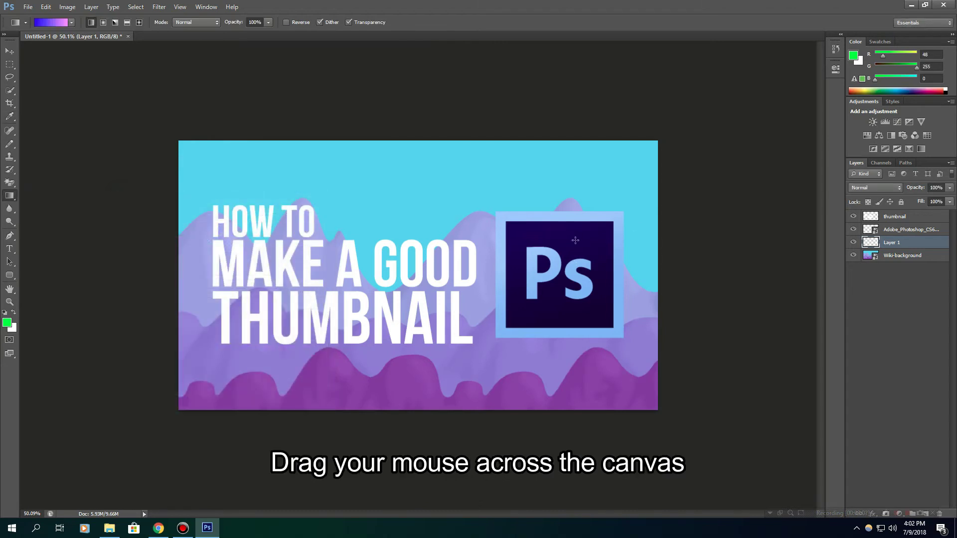
left_click_drag(480, 257, 298, 299)
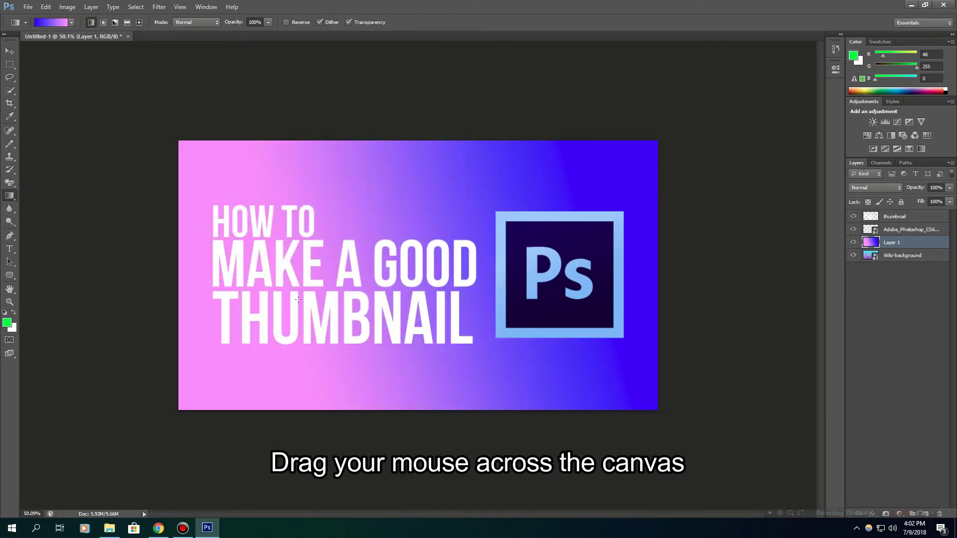
left_click_drag(223, 351, 654, 235)
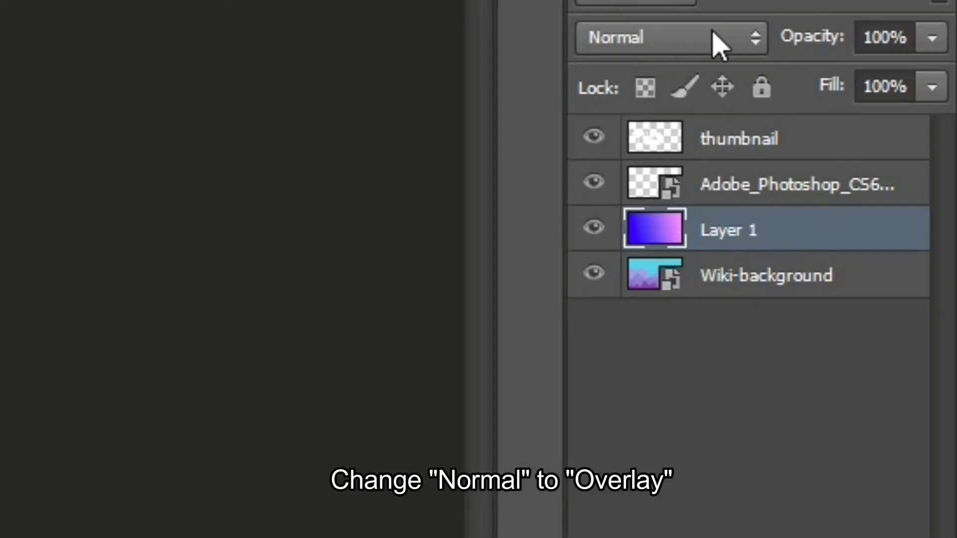
- Switch Layer 1 from Normal to Overlay and redraw the blue-pink gradient across the canvas
left_click(887, 189)
left_click(627, 496)
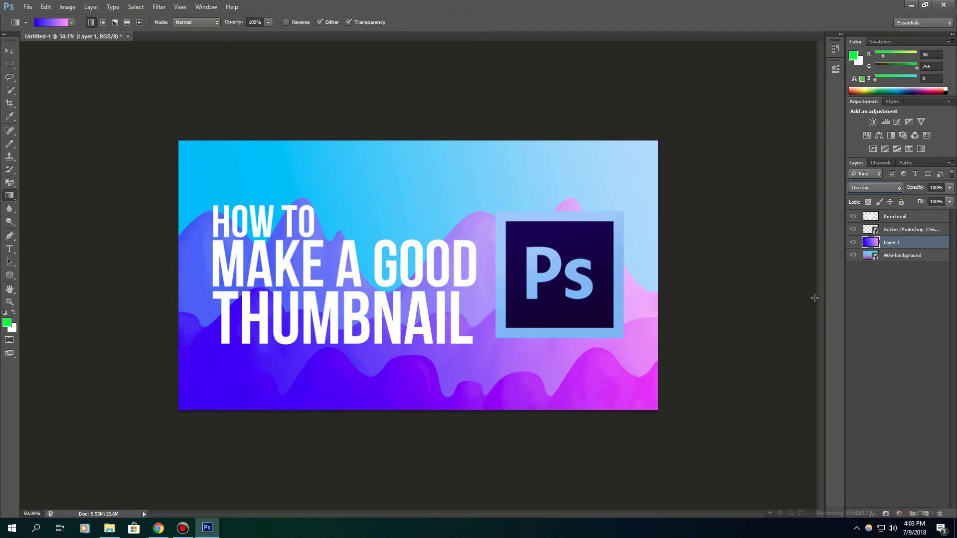
left_click(10, 51)
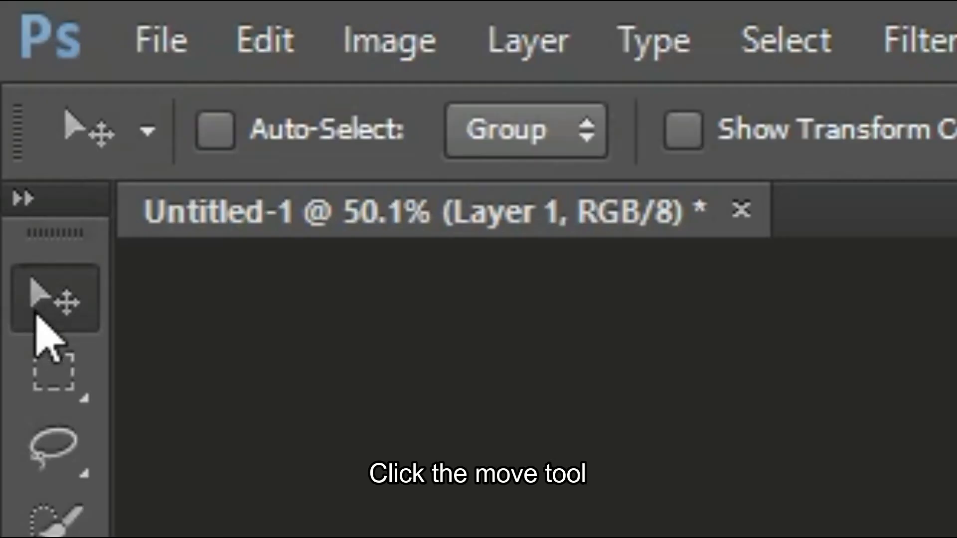
key("ctrl+j")
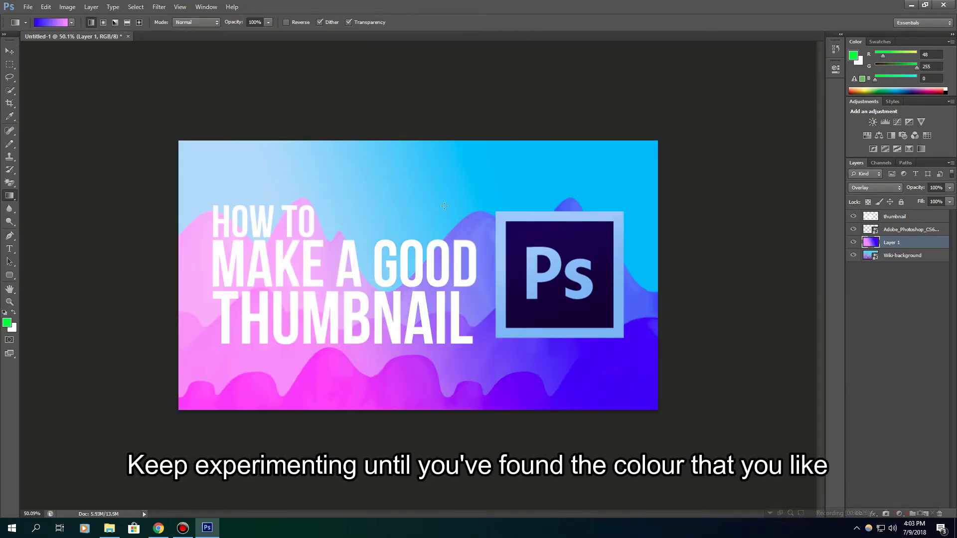
left_click_drag(444, 205, 471, 222)
left_click(10, 52)
key("ctrl+j")
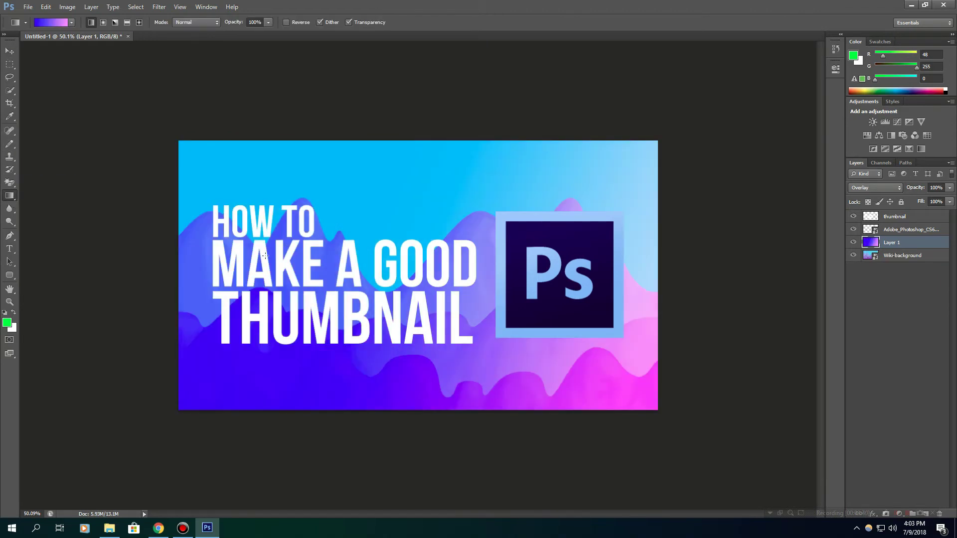
left_click(9, 51)
key("ctrl+j")
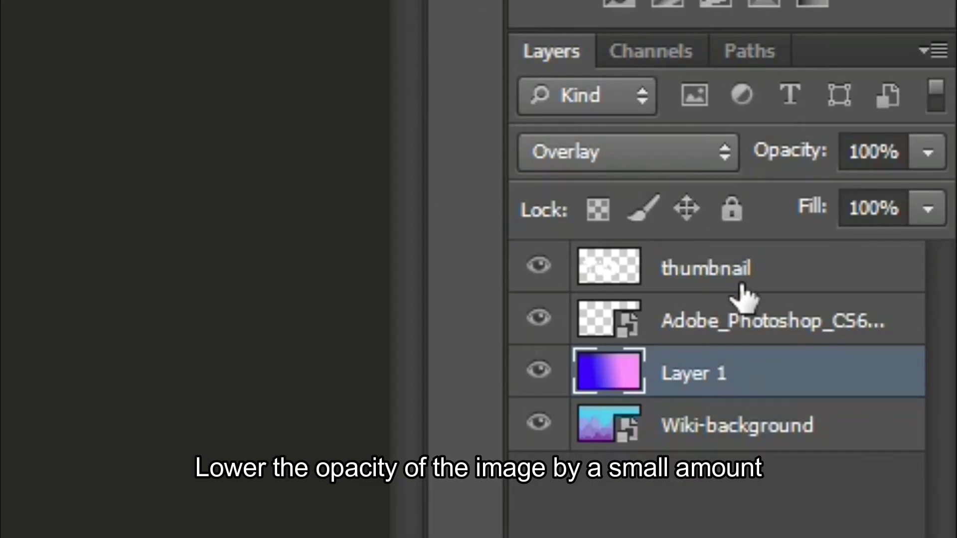
- Lower the Ps logo layer's opacity to 94%
left_click(745, 321)
left_click(926, 153)
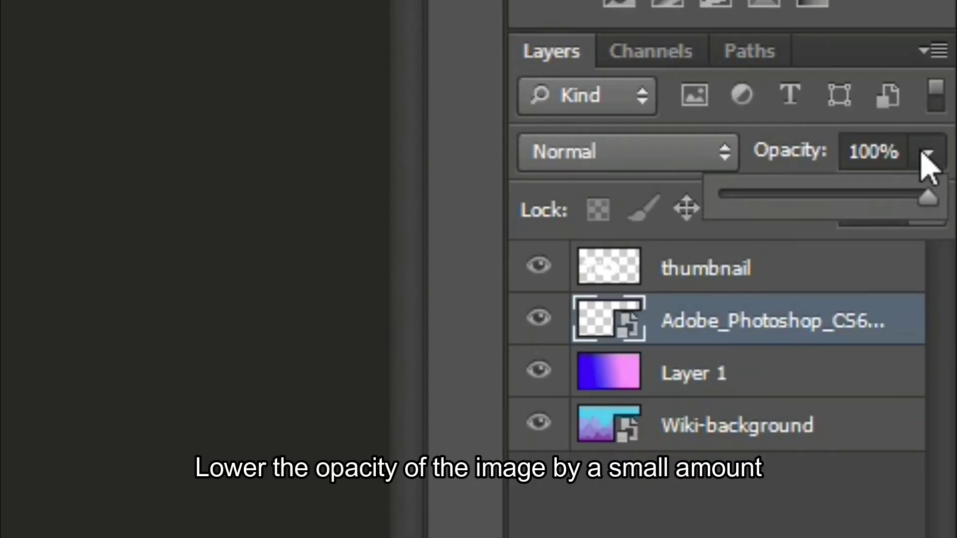
left_click_drag(922, 197, 915, 197)
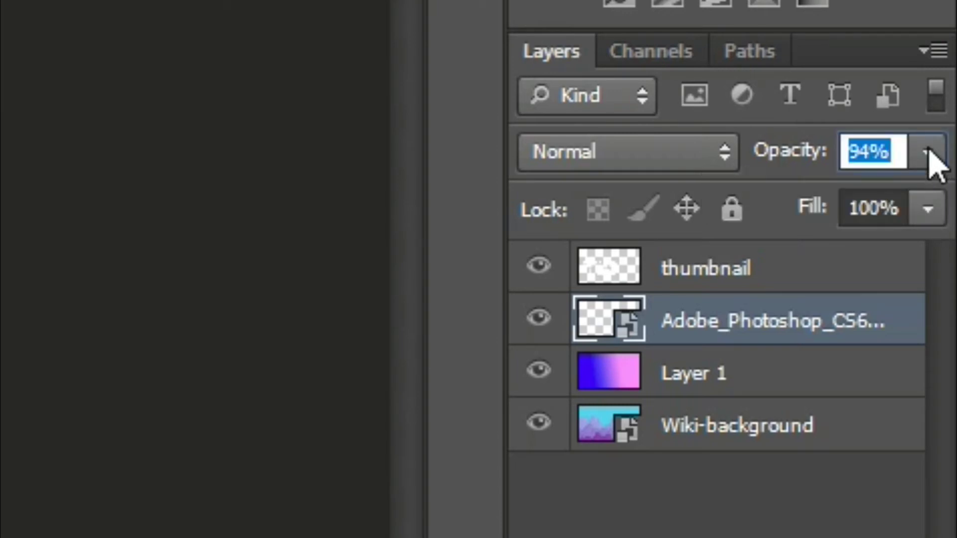
- Add a drop shadow with reduced size to the title text layer
left_click(714, 272)
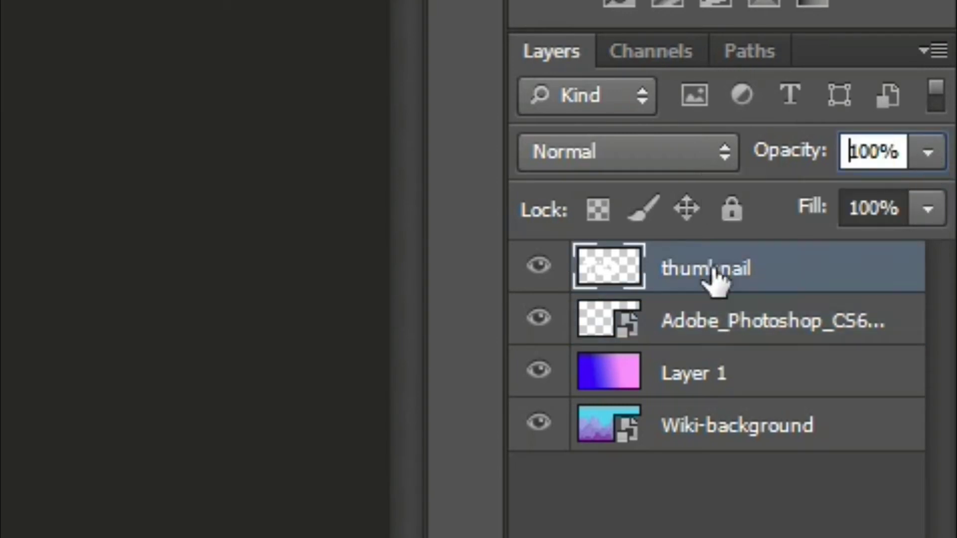
right_click(639, 272)
left_click(646, 287)
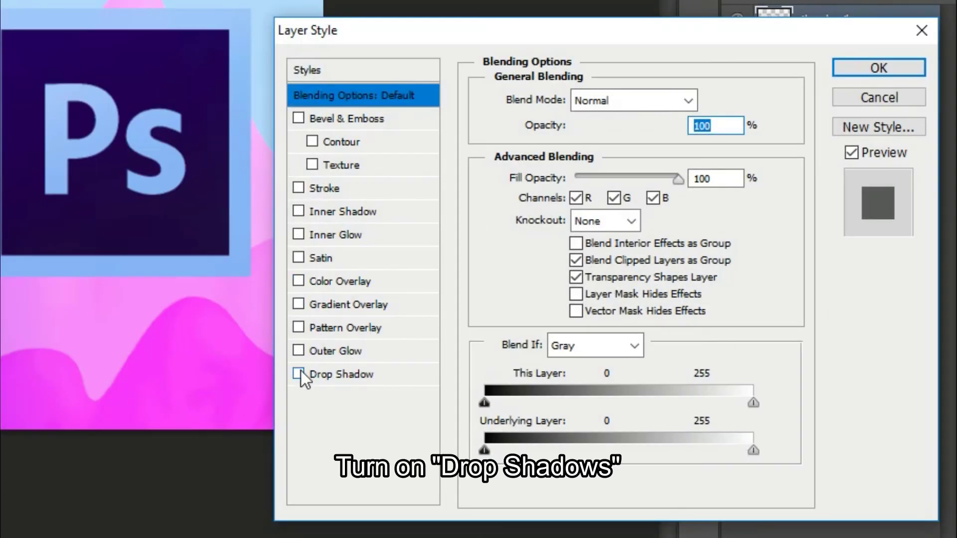
left_click(299, 374)
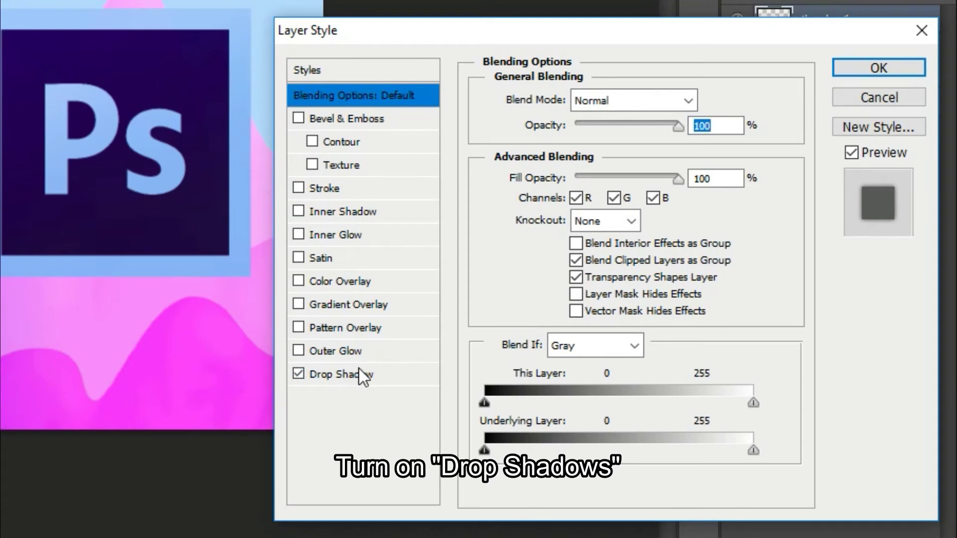
left_click(359, 371)
left_click_drag(574, 238, 573, 239)
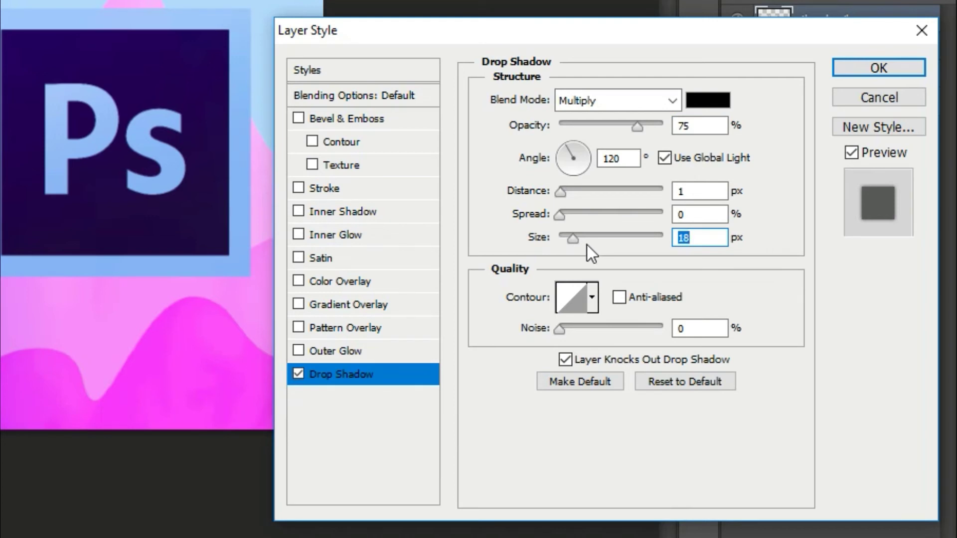
left_click(875, 69)
- Add a drop shadow to the Ps logo layer with its size adjusted
right_click(892, 247)
left_click(798, 177)
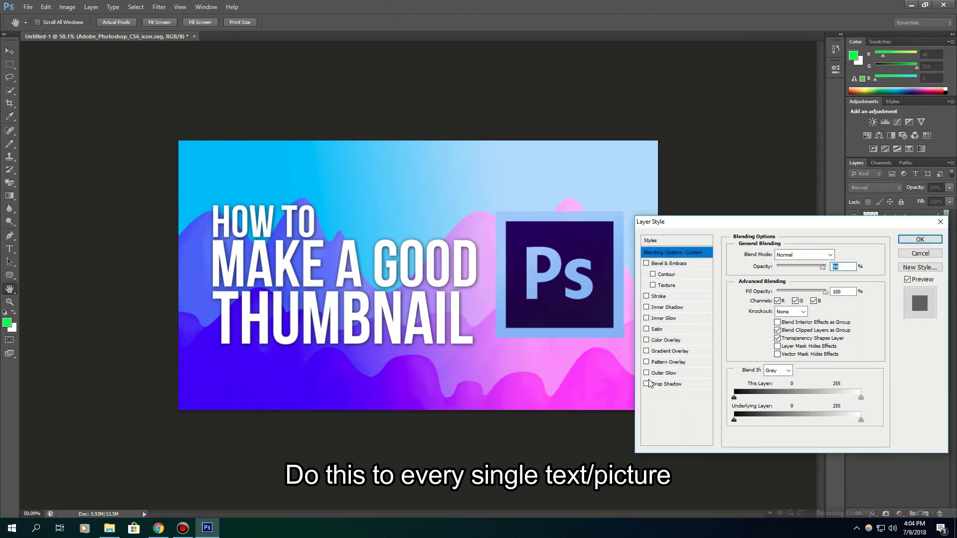
left_click(647, 383)
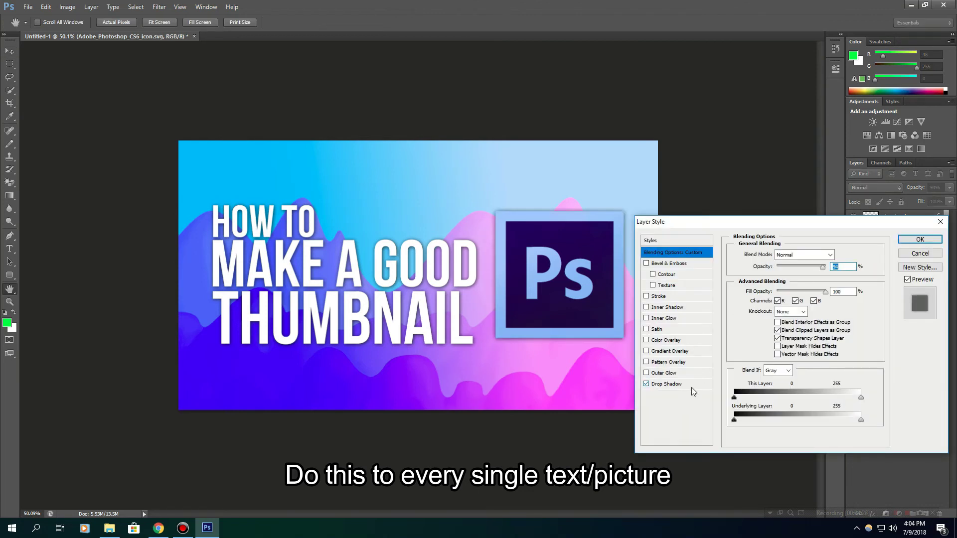
left_click(666, 384)
left_click_drag(772, 319, 779, 321)
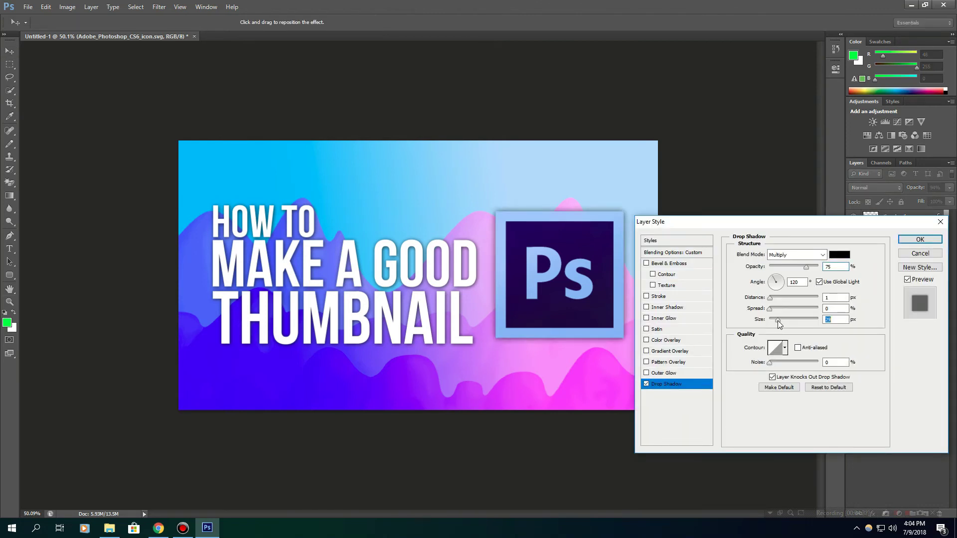
left_click(919, 239)
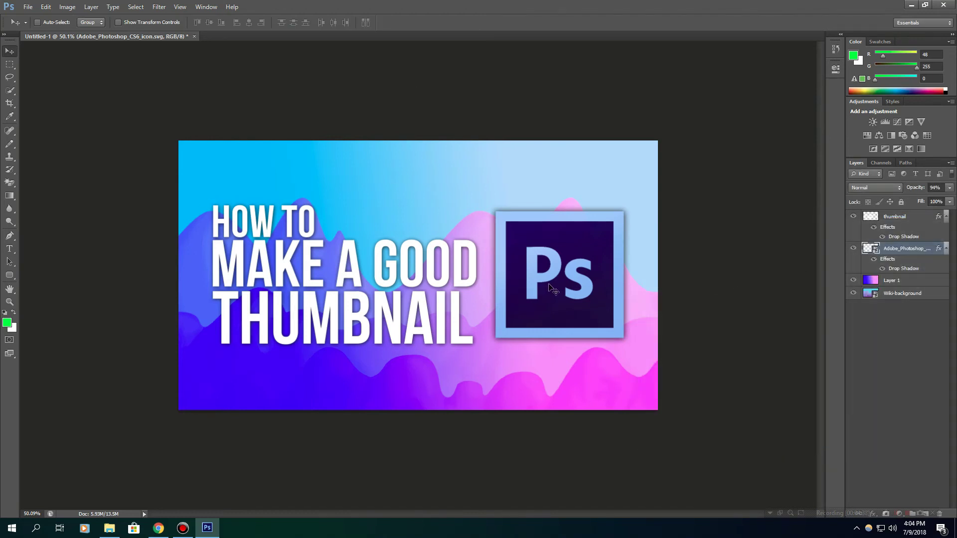
- Rotate the Ps logo about 4.78° clockwise with Free Transform and commit it
key("ctrl+t")
left_click_drag(635, 175, 646, 182)
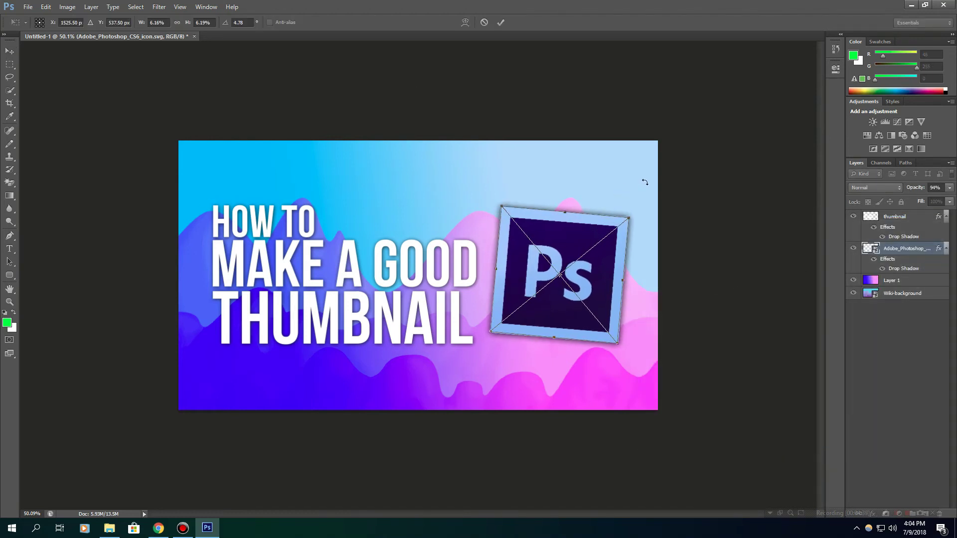
key("Return")
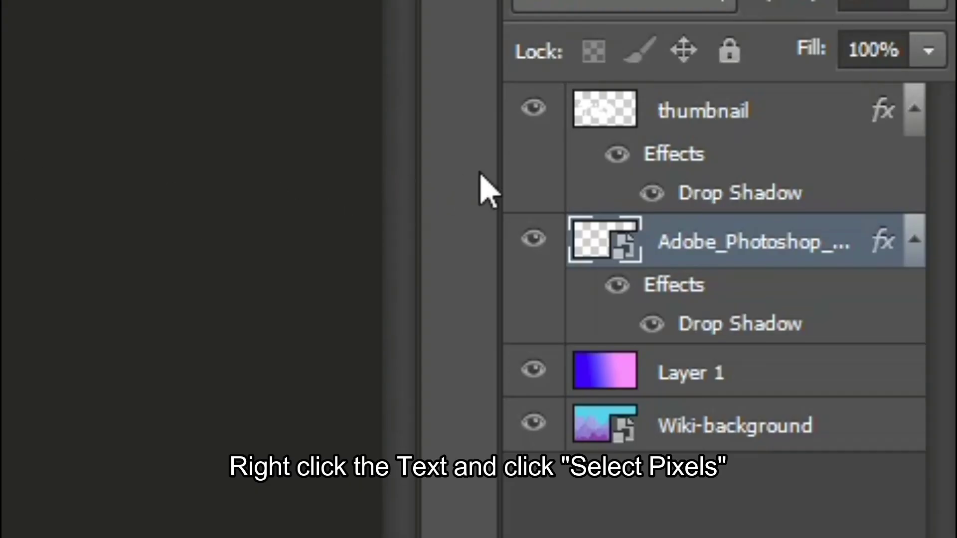
- Select the title lettering's pixels and set the gradient's left stop to light lavender
right_click(605, 105)
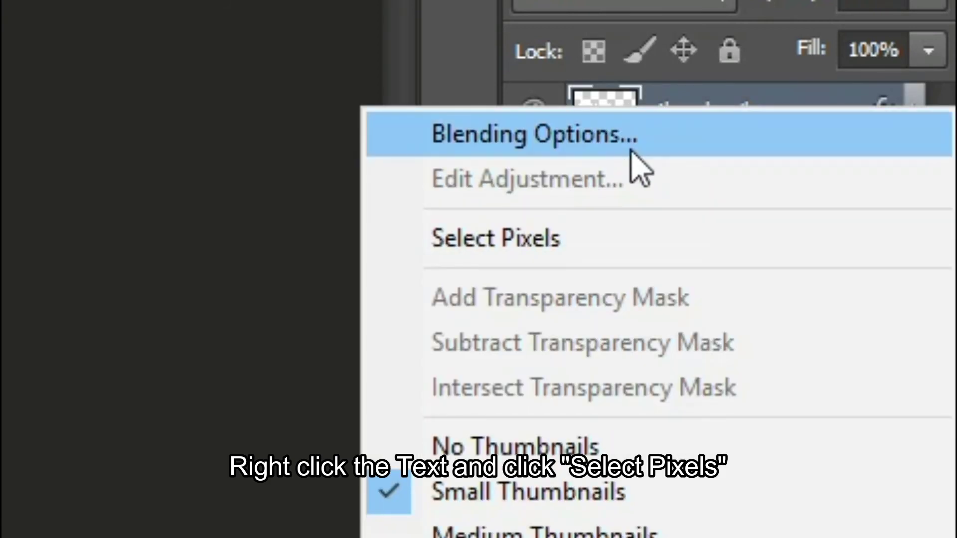
left_click(460, 256)
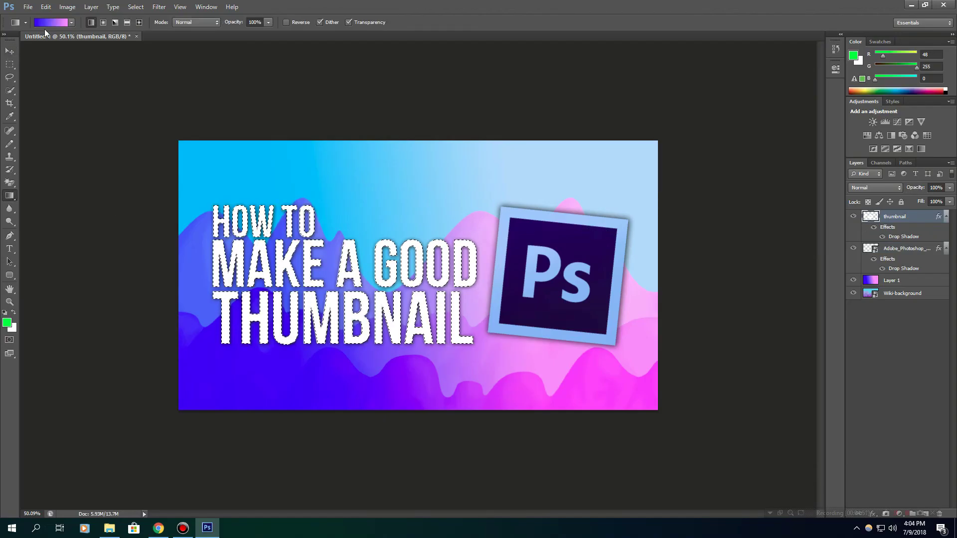
left_click(50, 22)
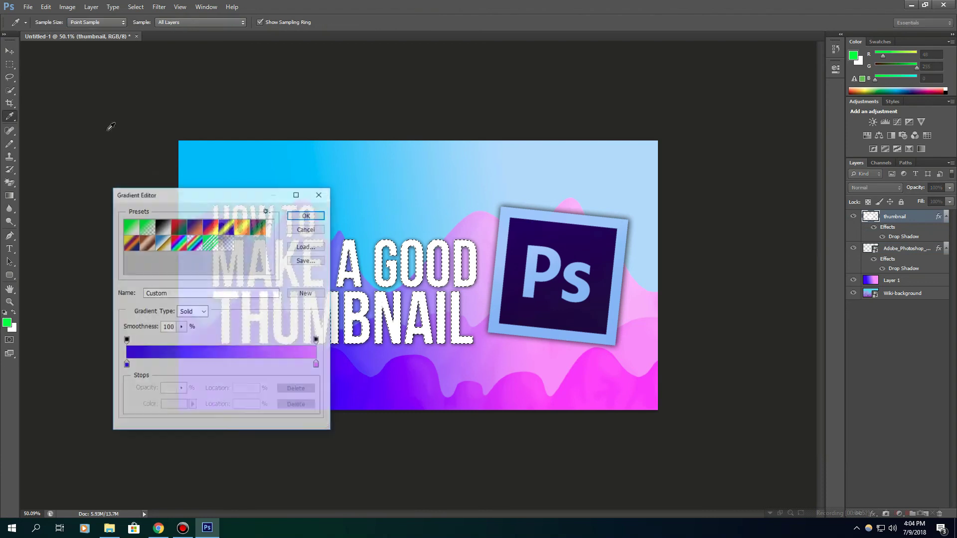
left_click(126, 365)
double_click(127, 367)
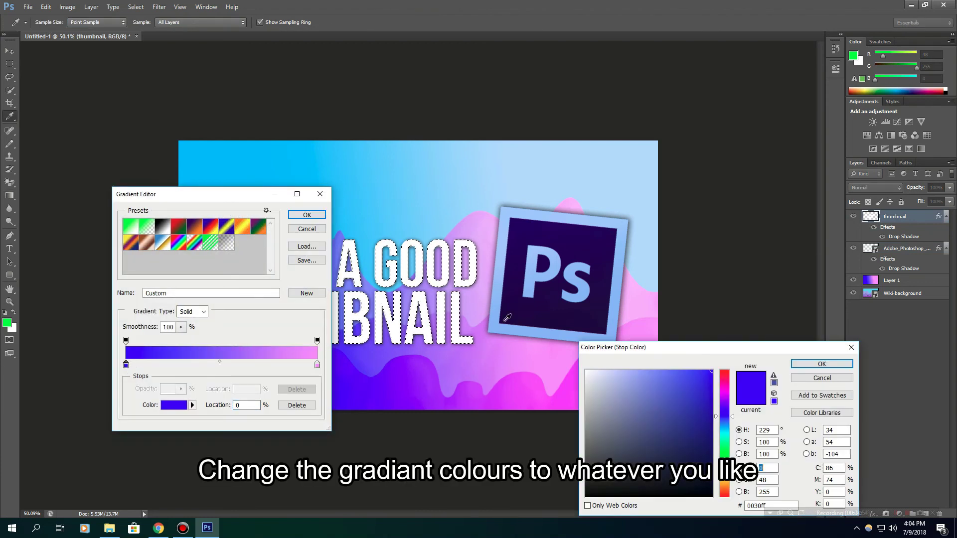
left_click_drag(688, 386, 613, 360)
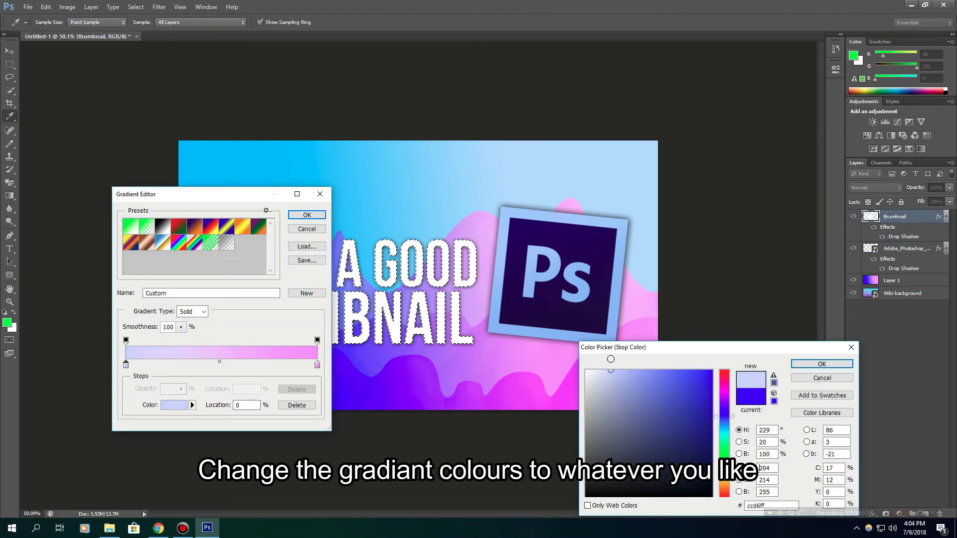
left_click(822, 364)
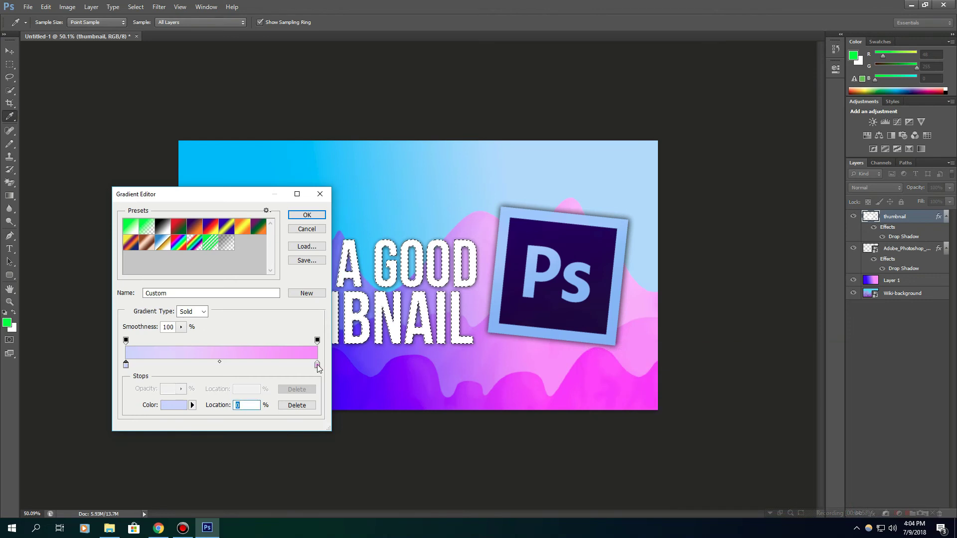
- Make the right stop light pink and fill the title with the lavender-pink gradient
double_click(317, 364)
left_click_drag(618, 385, 604, 360)
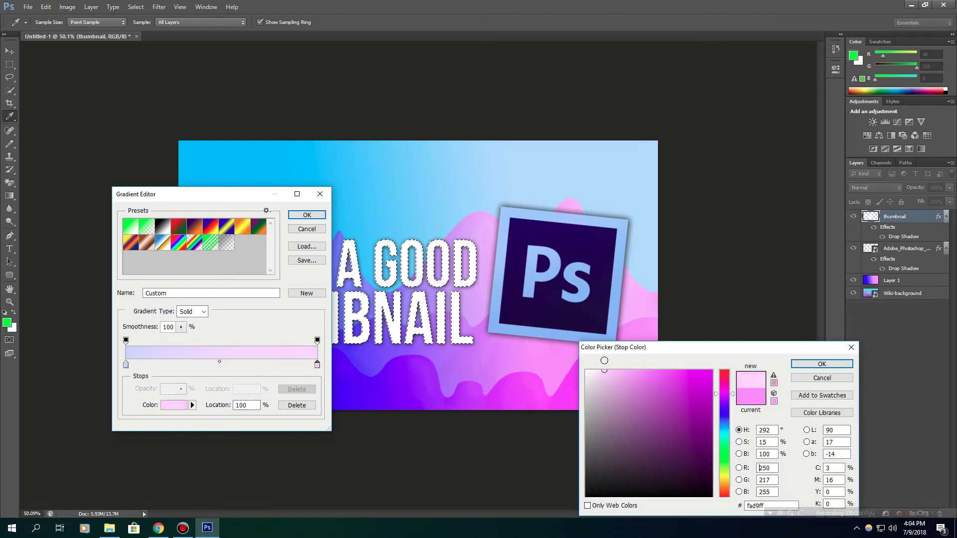
left_click(822, 364)
left_click(307, 214)
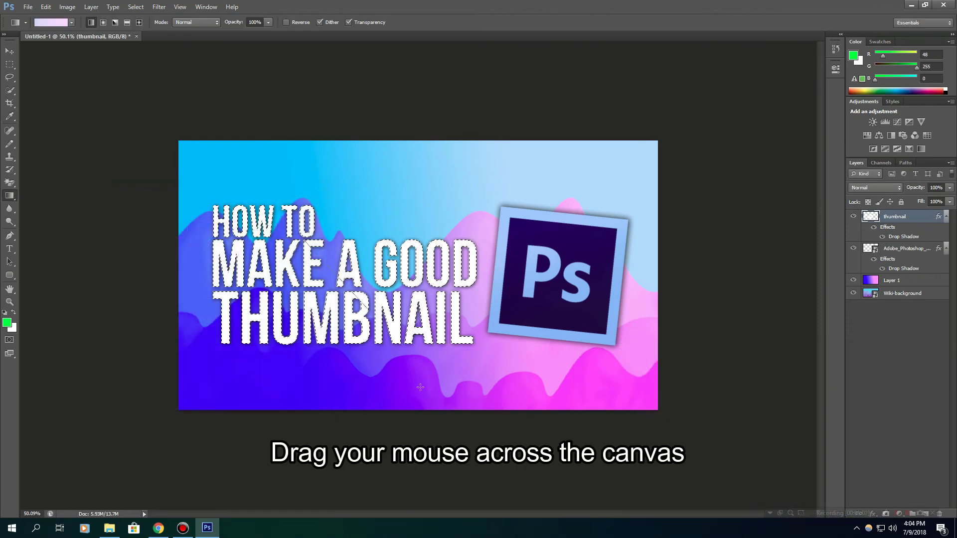
left_click_drag(421, 387, 422, 395)
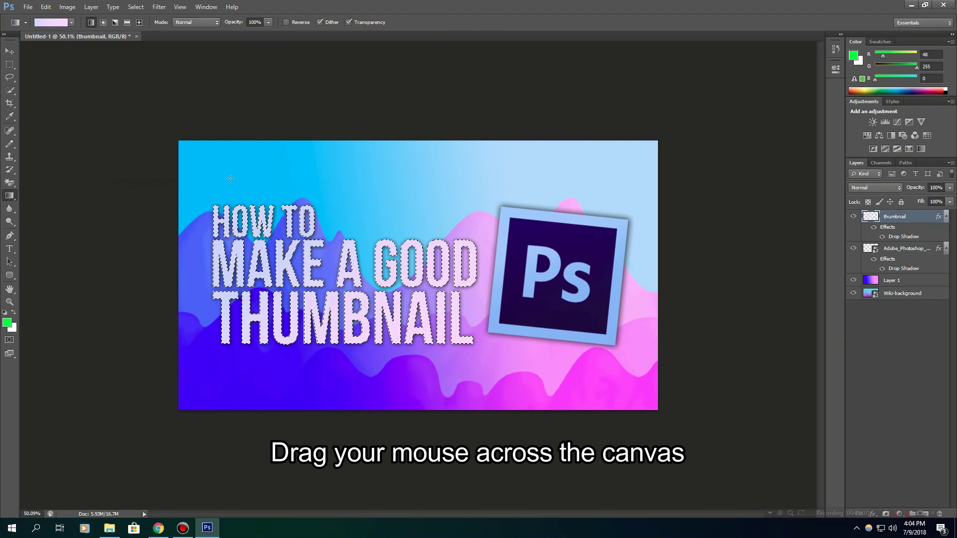
left_click_drag(230, 179, 170, 298)
- Revise the title gradient so its right stop becomes a pale cream yellow
left_click(9, 65)
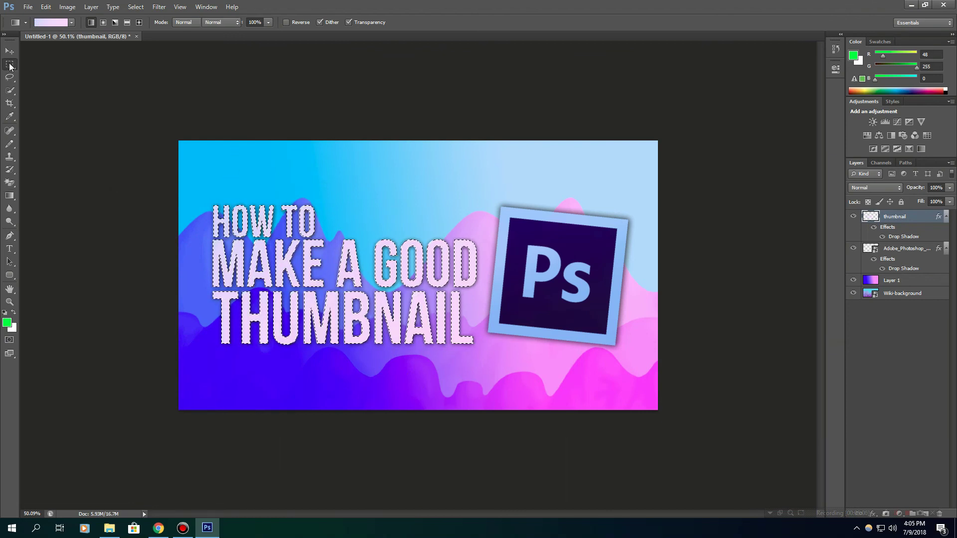
left_click(98, 107)
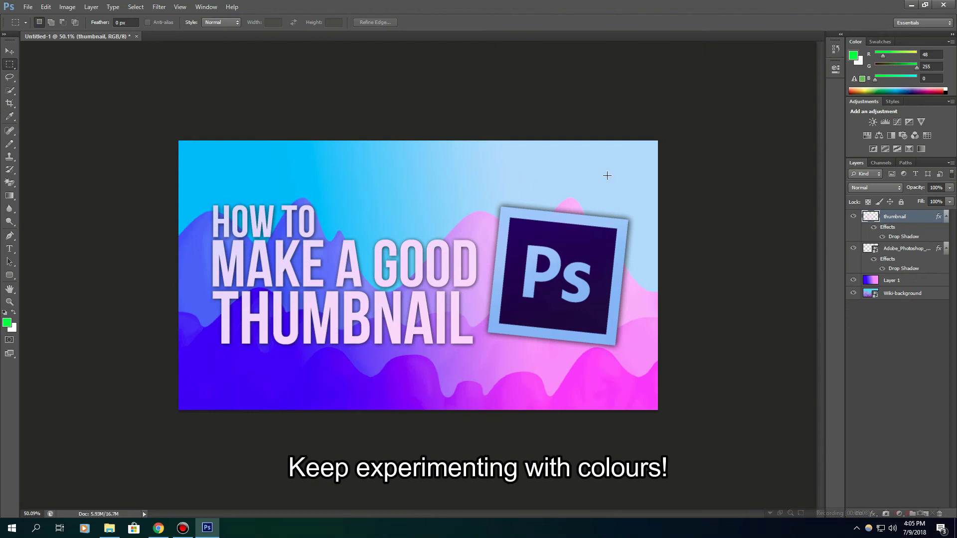
double_click(126, 365)
left_click(823, 364)
double_click(317, 364)
left_click_drag(724, 391, 724, 479)
left_click(597, 371)
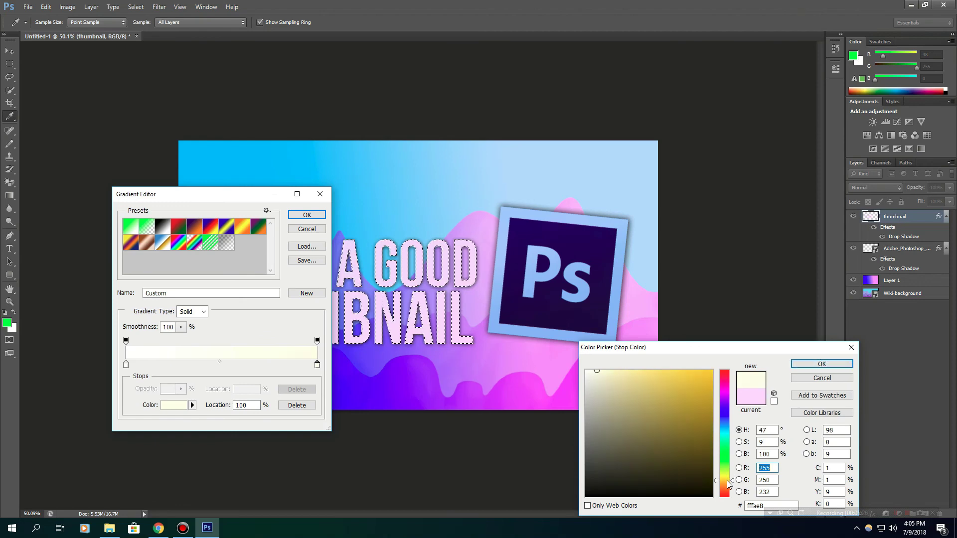
left_click(822, 364)
left_click(307, 214)
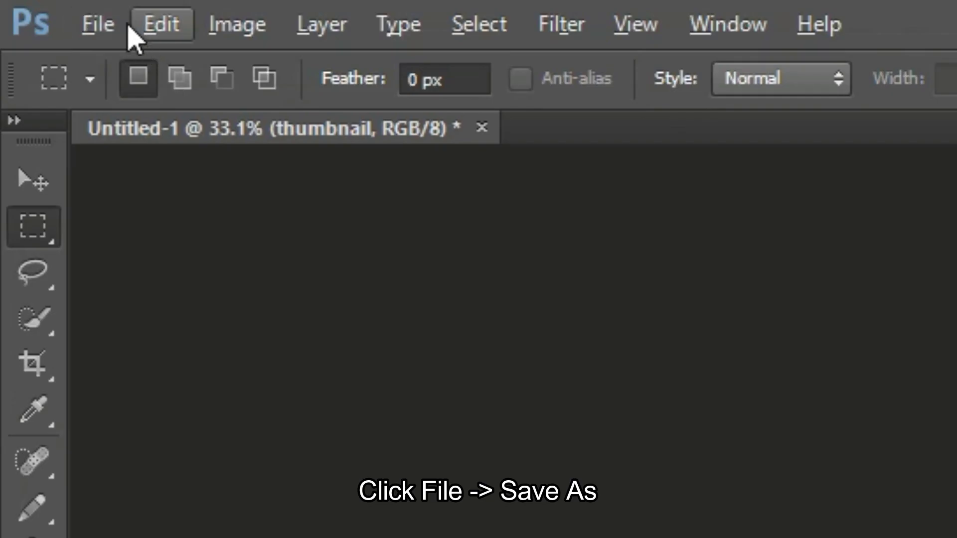
- Save as JPEG 'ARandomThumbnailTitle' in Paint Arts at Maximum quality 12
left_click(122, 30)
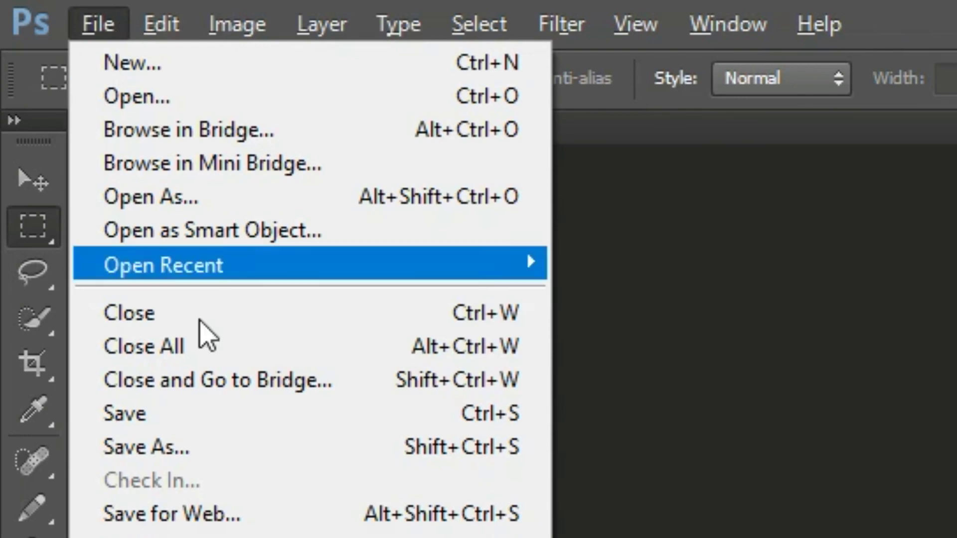
left_click(212, 451)
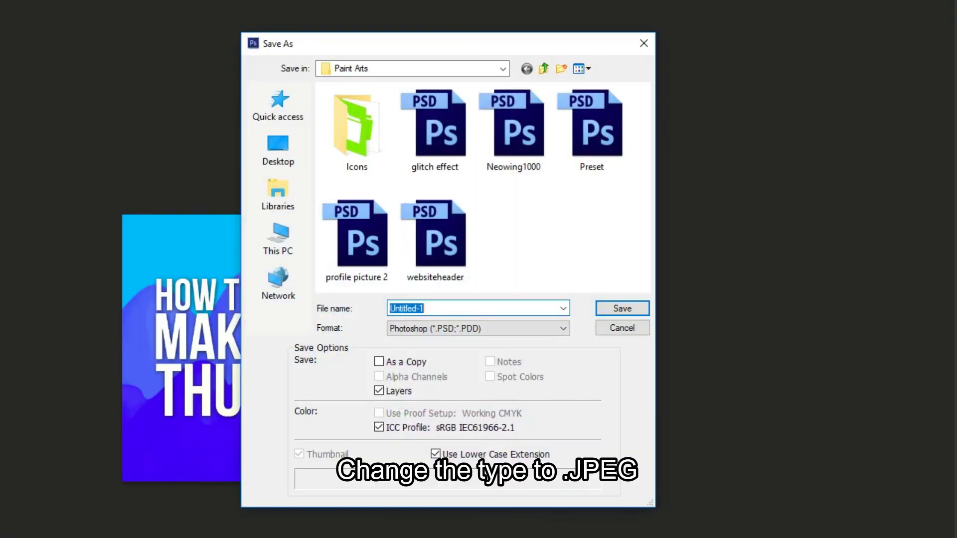
left_click(410, 330)
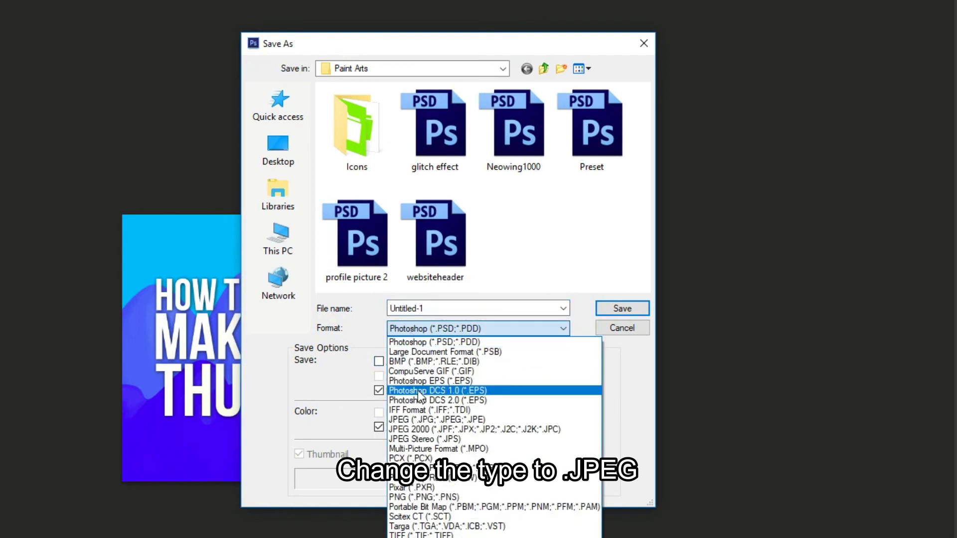
left_click(429, 419)
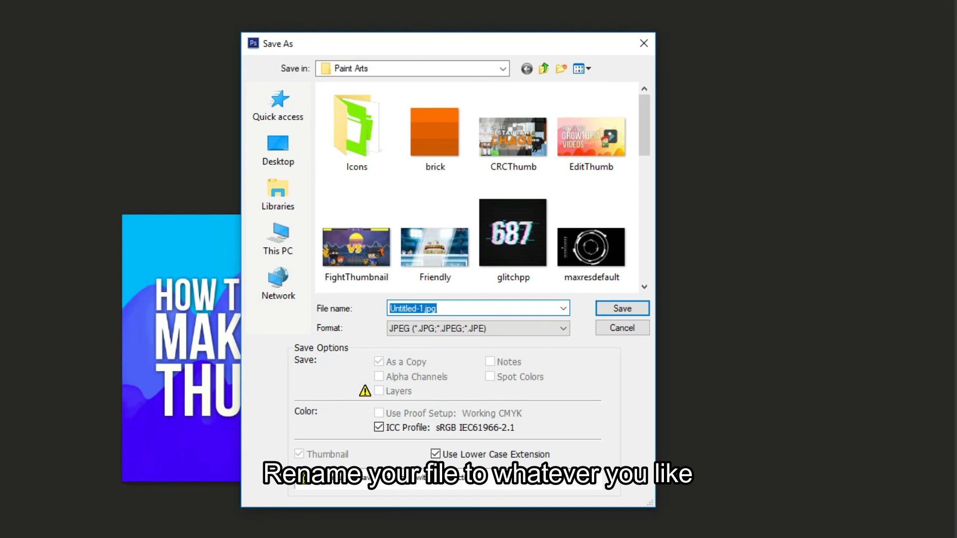
type("ARandomThumbnailTitle")
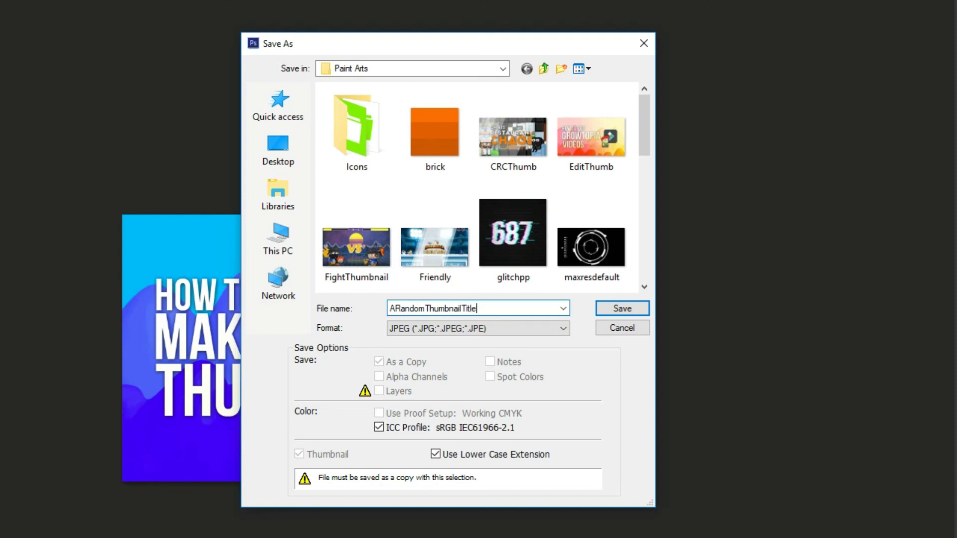
left_click(636, 308)
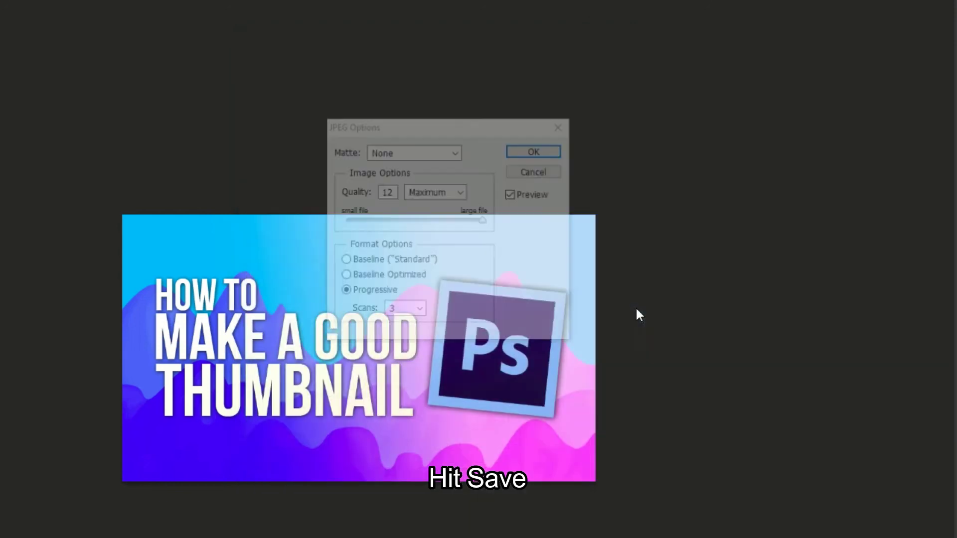
left_click(543, 149)
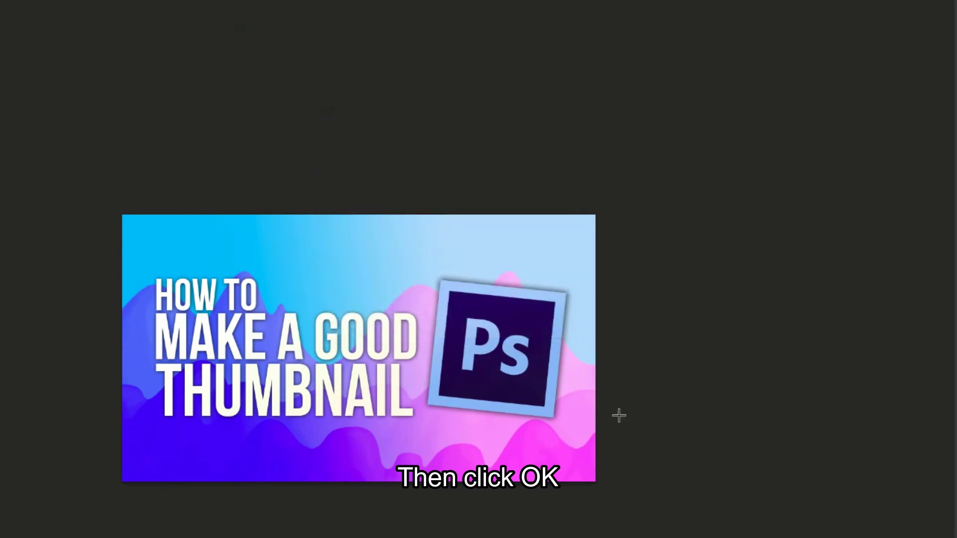